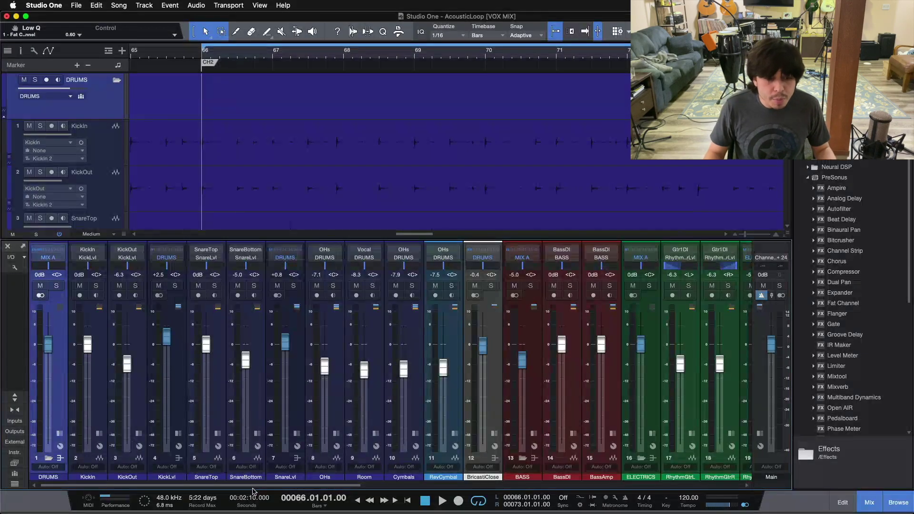
# - Reveal the inserts and sends of the DRUMS channel in the mixer and play a short passage of the mix
pyautogui.hscroll(15, 594, 467)
pyautogui.hscroll(-15, 594, 466)
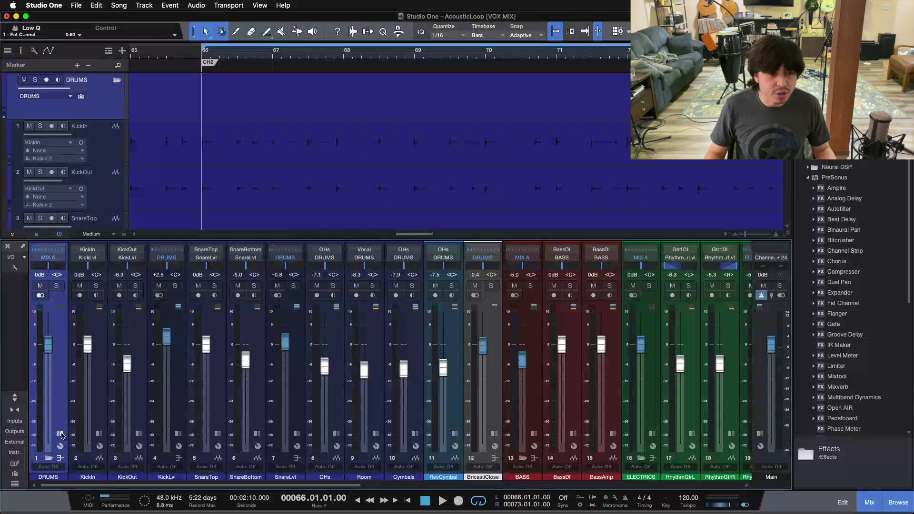
pyautogui.click(70, 452)
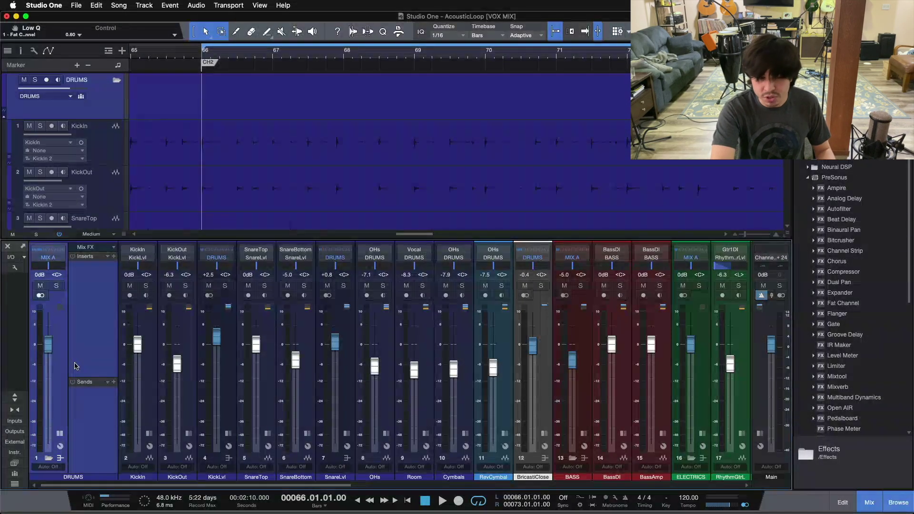
pyautogui.press('space')
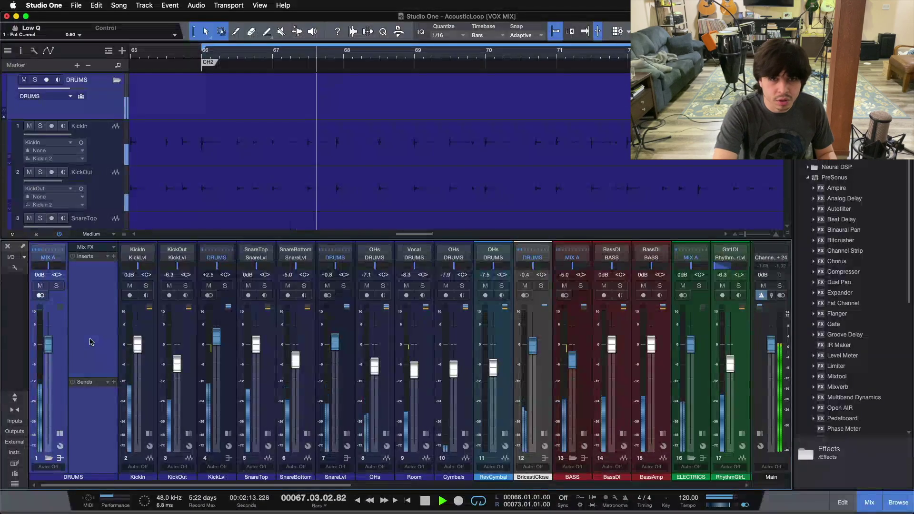
pyautogui.press('space')
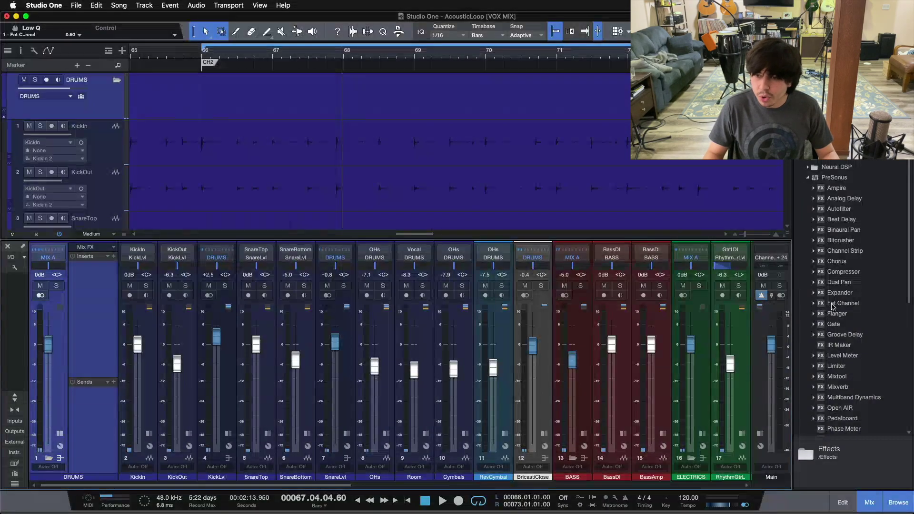
# - Insert the Fat Channel effect on the DRUMS bus and switch on its compressor
pyautogui.moveTo(820, 305); pyautogui.dragTo(89, 303)
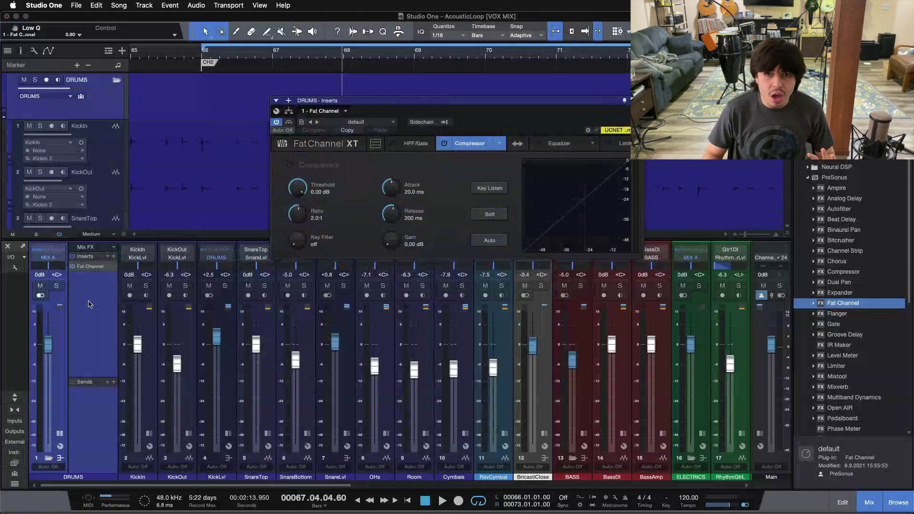
pyautogui.moveTo(506, 120); pyautogui.dragTo(528, 278)
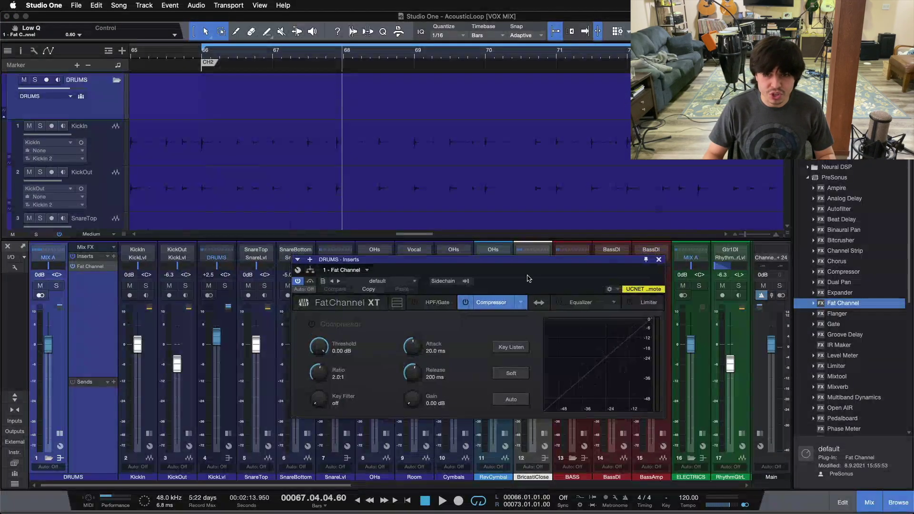
pyautogui.click(466, 303)
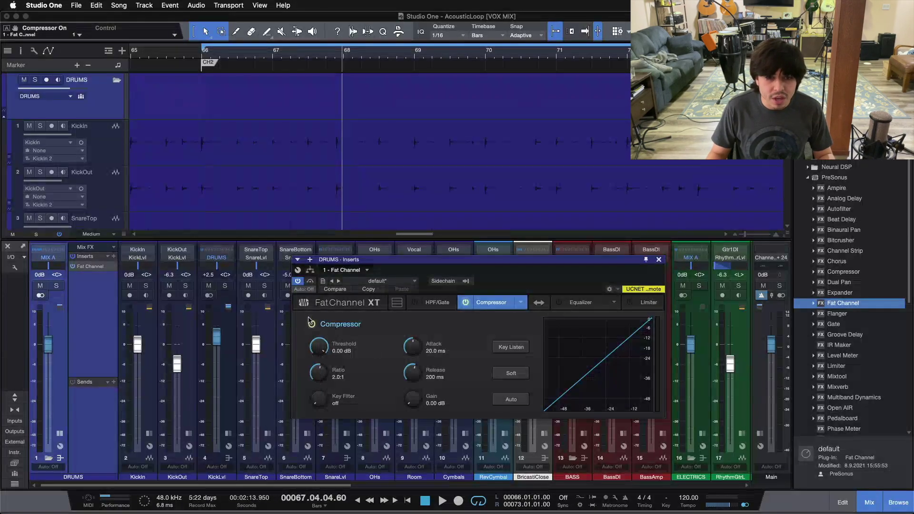
# - Add a Splitter to the DRUMS insert routing and move the Fat Channel onto the splitter's second branch
pyautogui.click(311, 271)
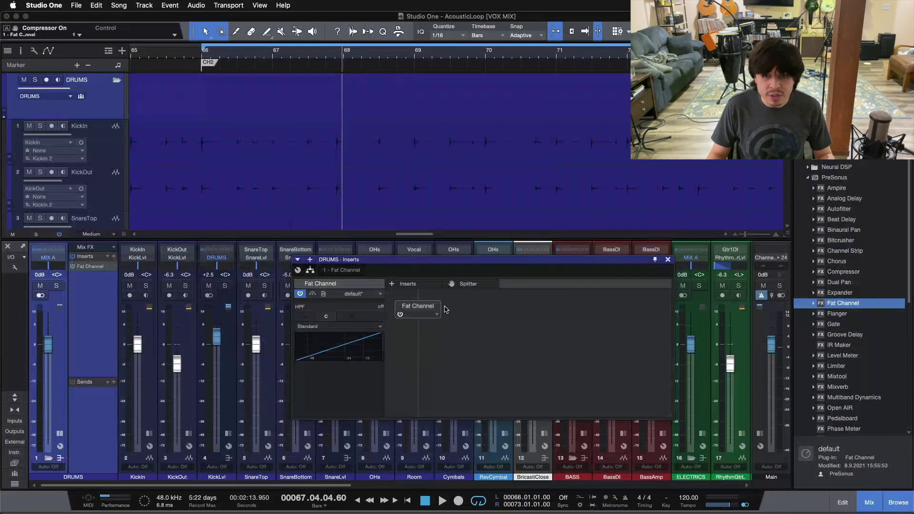
pyautogui.moveTo(452, 284); pyautogui.dragTo(440, 297)
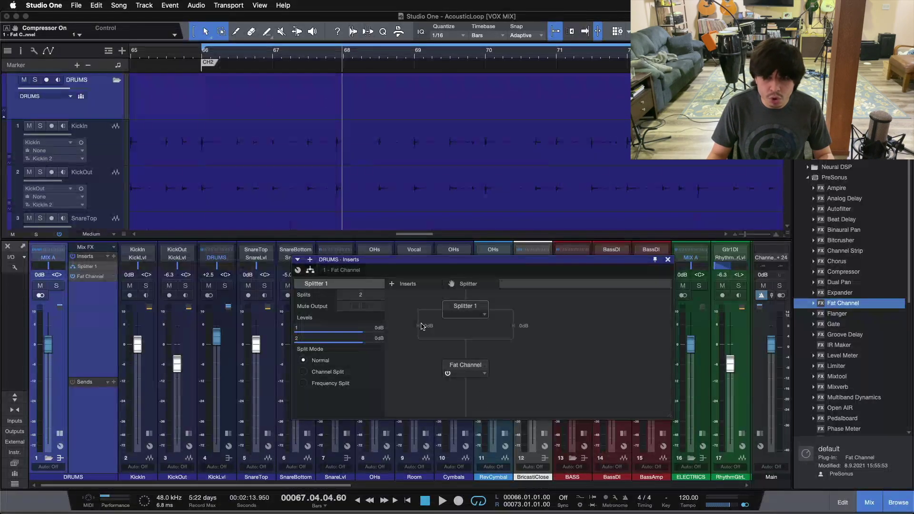
pyautogui.moveTo(460, 369); pyautogui.dragTo(520, 324)
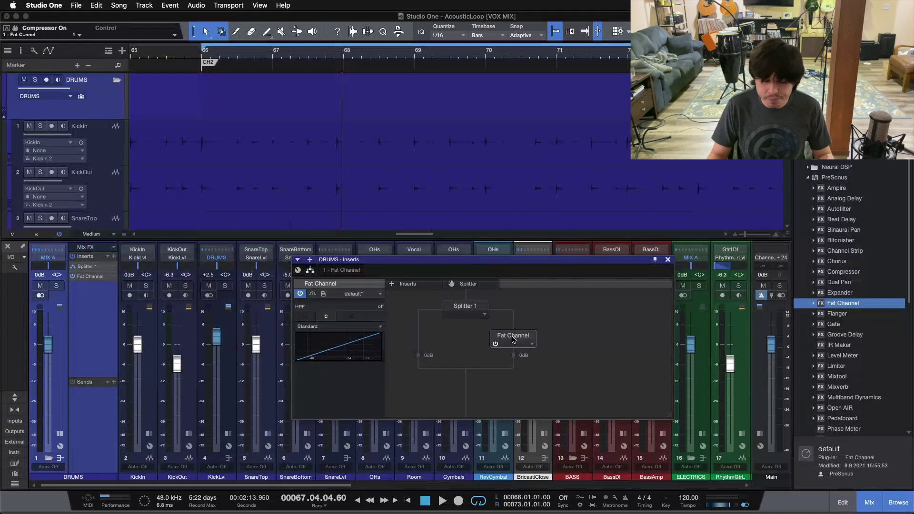
pyautogui.doubleClick(513, 336)
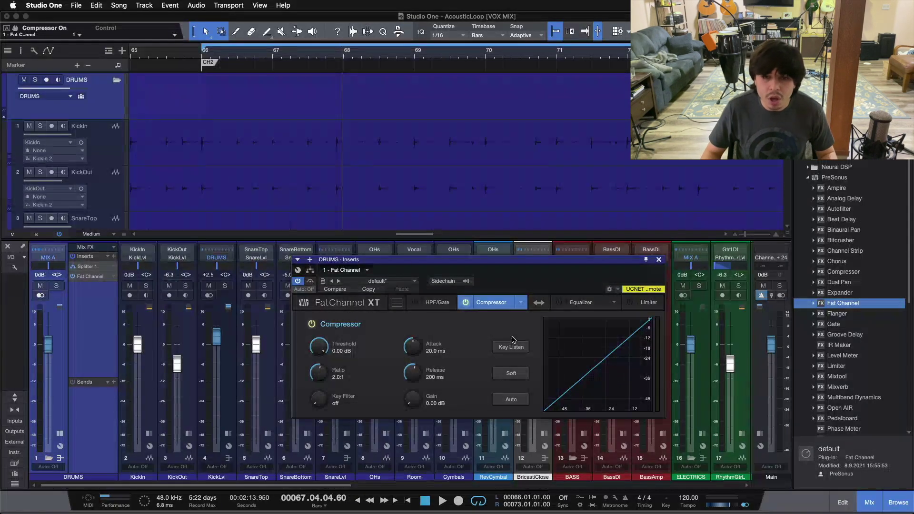
pyautogui.click(310, 270)
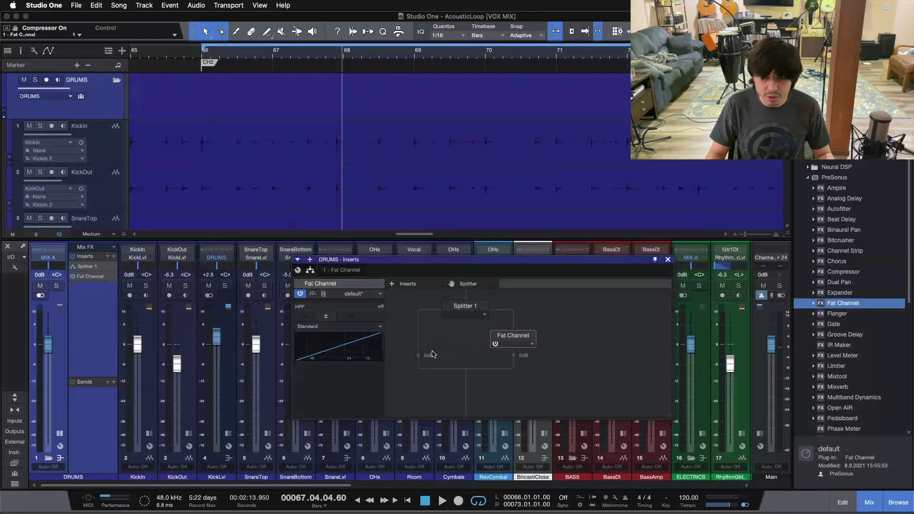
# - Change the Fat Channel compressor model to Classic Comp, shorten its recovery and set the ratio to 3:1
pyautogui.doubleClick(511, 338)
pyautogui.click(521, 303)
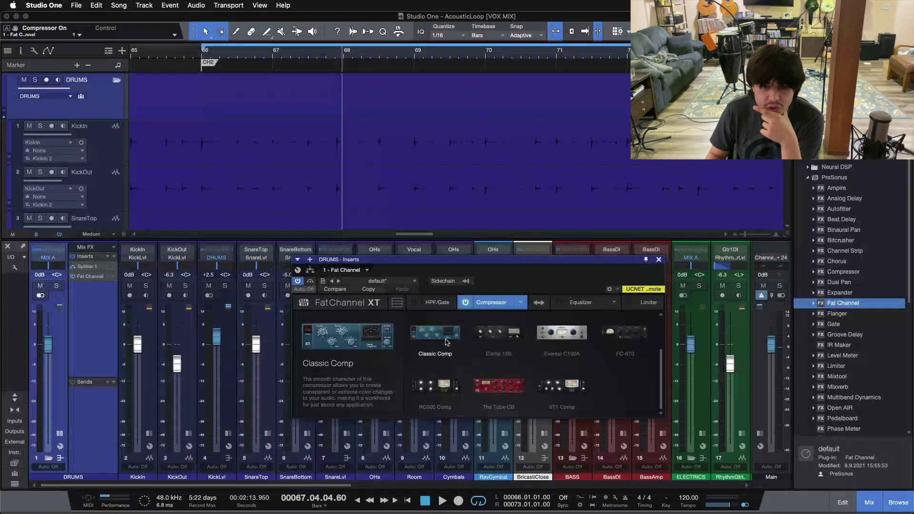
pyautogui.click(435, 386)
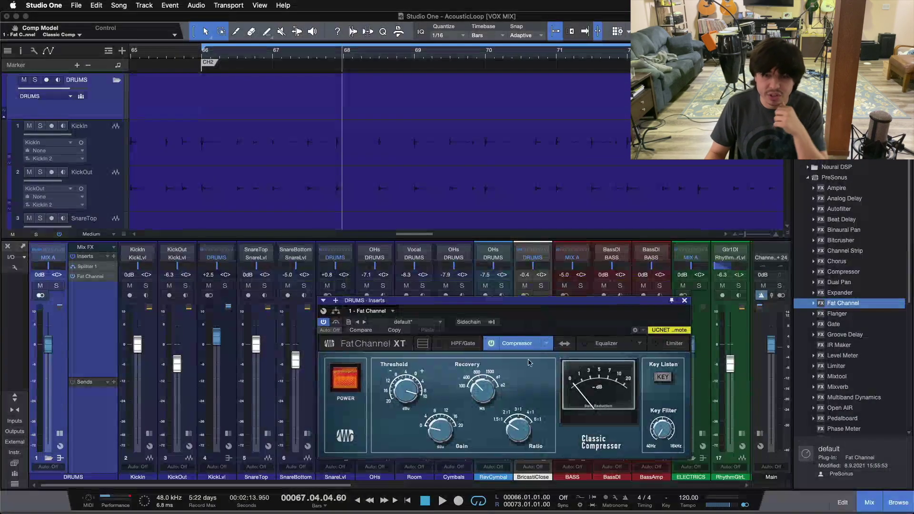
pyautogui.moveTo(486, 381); pyautogui.dragTo(484, 406)
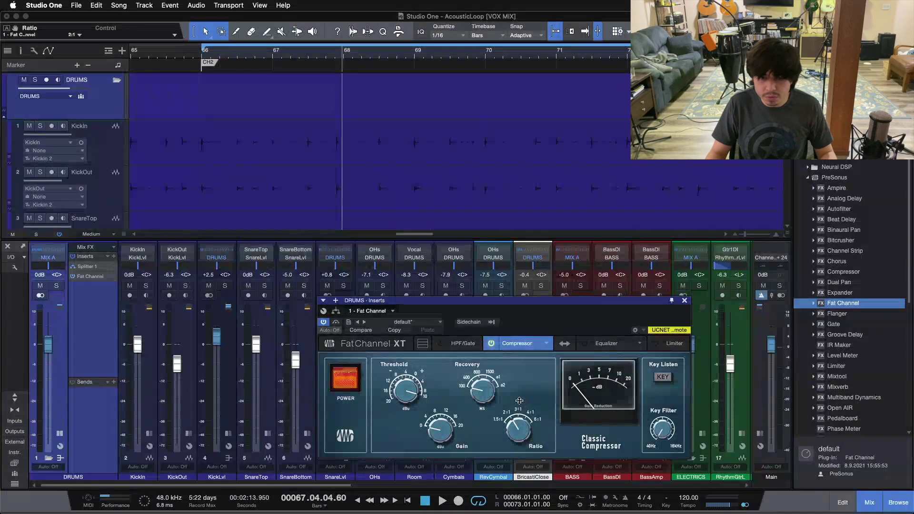
pyautogui.moveTo(521, 396); pyautogui.dragTo(521, 381)
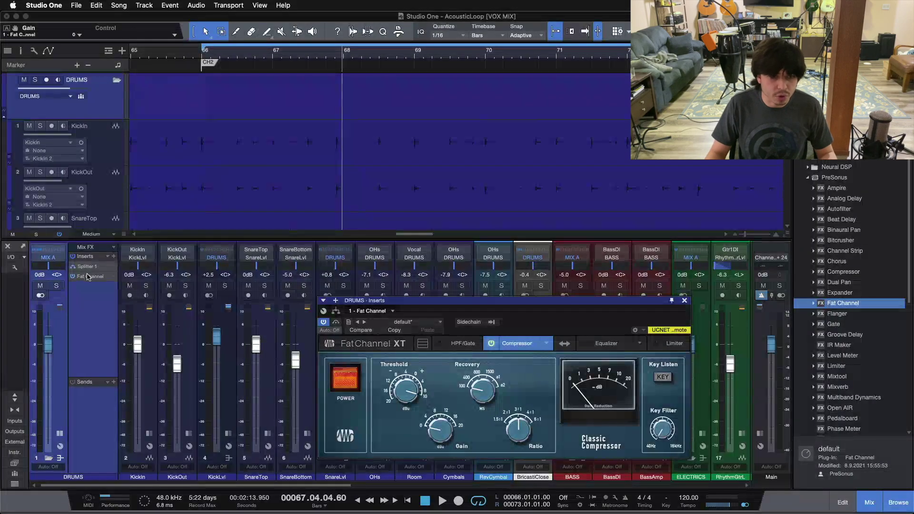
# - Check the DRUMS insert routing, reopen the Classic Compressor controls and play the loop from its start with DRUMS soloed
pyautogui.click(336, 311)
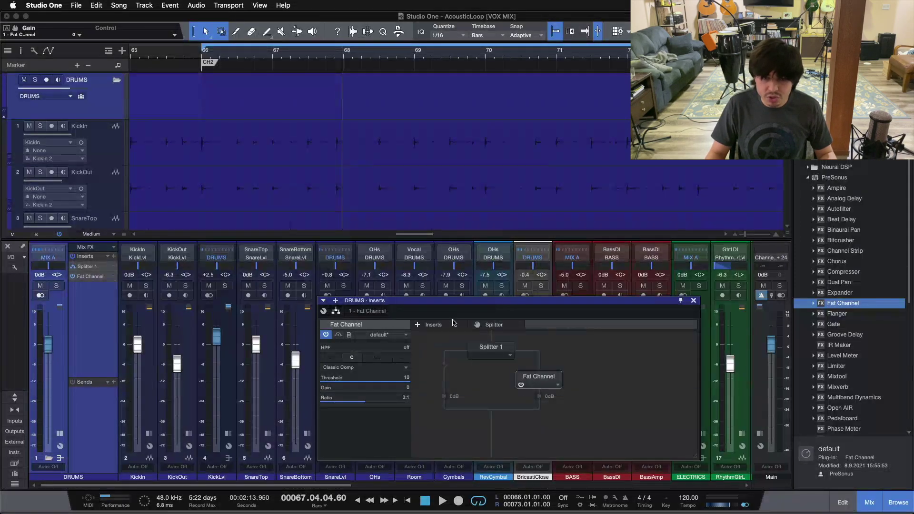
pyautogui.doubleClick(546, 376)
pyautogui.press('KP_1')
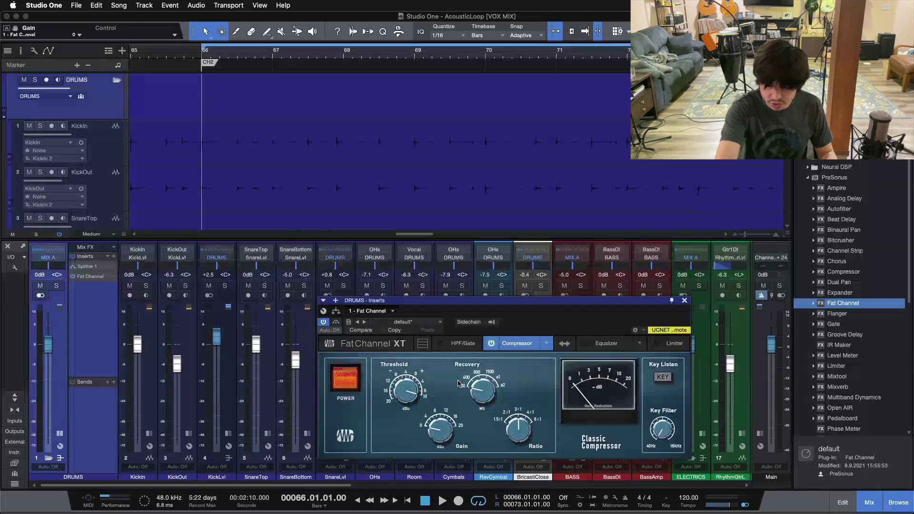
pyautogui.press('space')
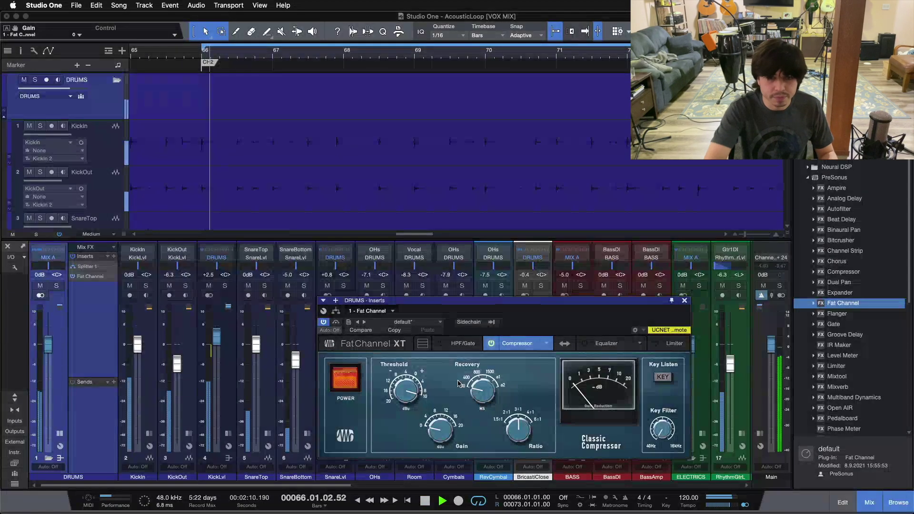
pyautogui.press('s')
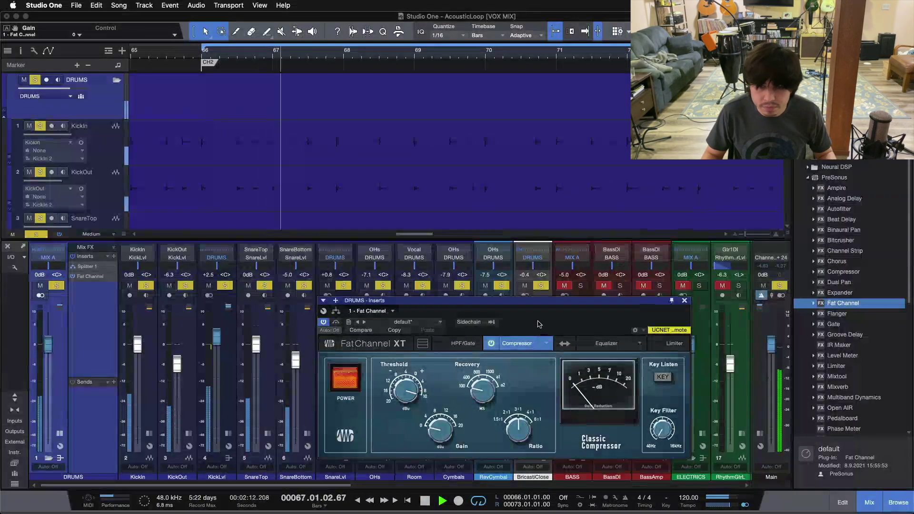
pyautogui.moveTo(476, 300); pyautogui.dragTo(398, 278)
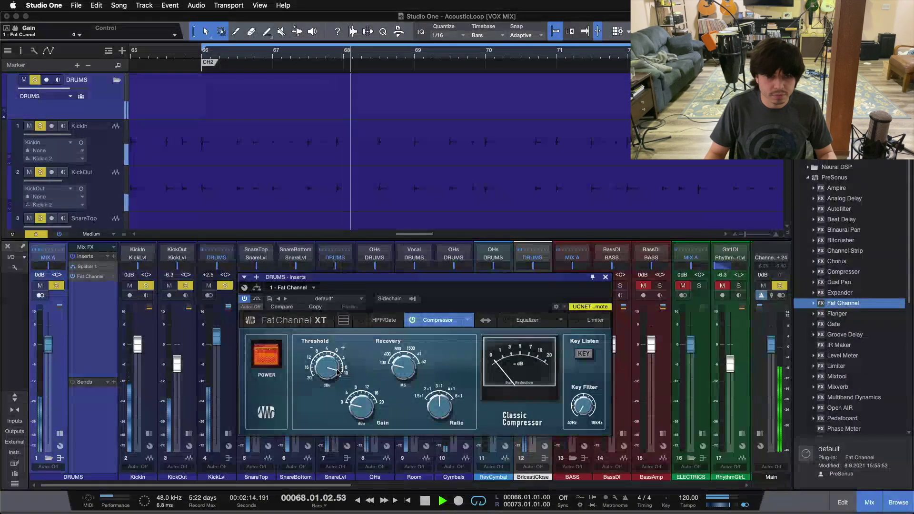
# - Set the Classic Compressor's threshold to -8, its gain to 8 and its recovery to 100 while the soloed drums play
pyautogui.moveTo(323, 374); pyautogui.dragTo(327, 389)
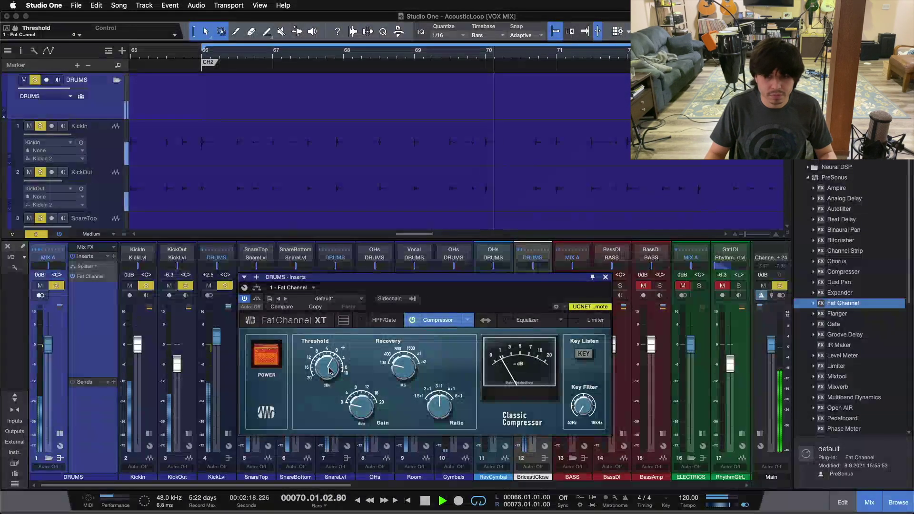
pyautogui.scroll(-6, 329, 370)
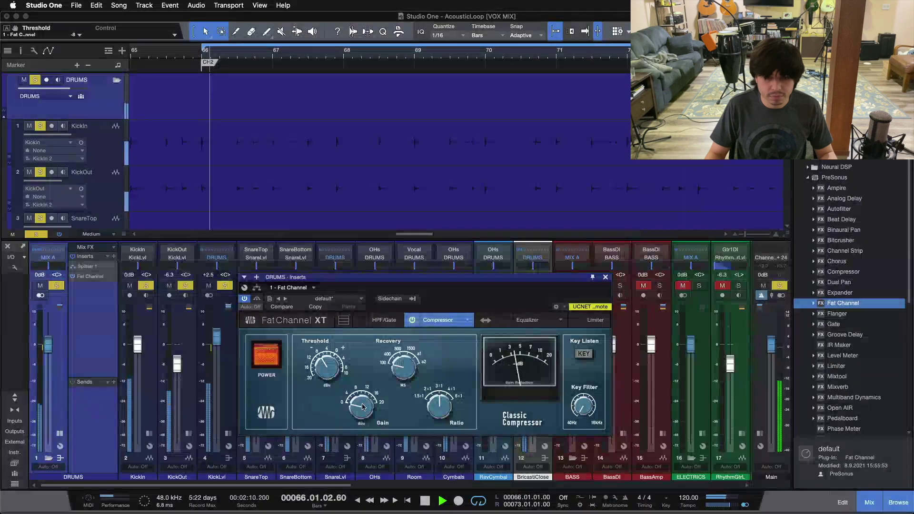
pyautogui.scroll(2, 362, 407)
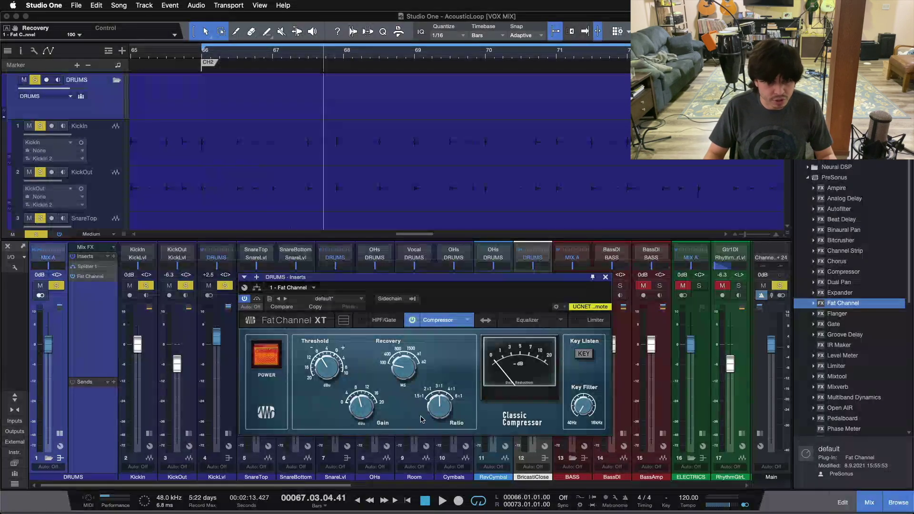
# - Pull the Fat Channel branch's output level fully down in the insert routing, play from the loop start and raise it to -20 dB
pyautogui.click(257, 287)
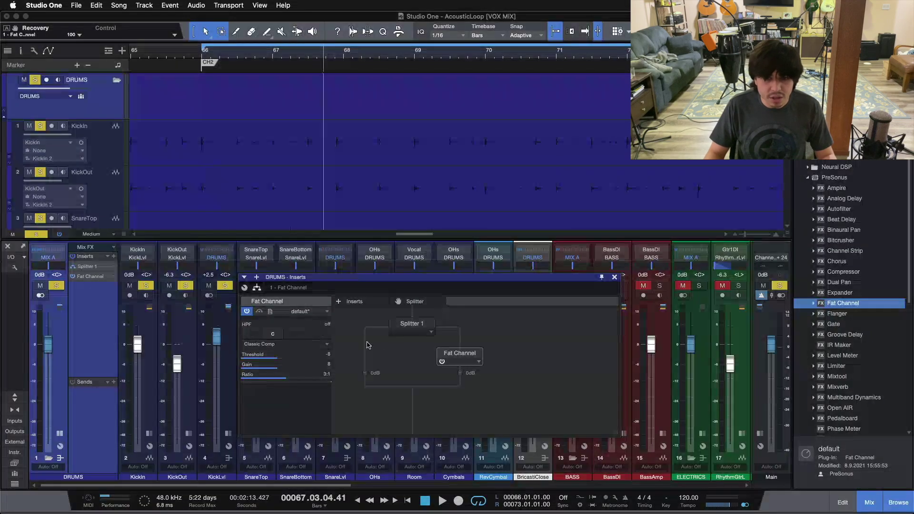
pyautogui.moveTo(461, 377); pyautogui.dragTo(476, 505)
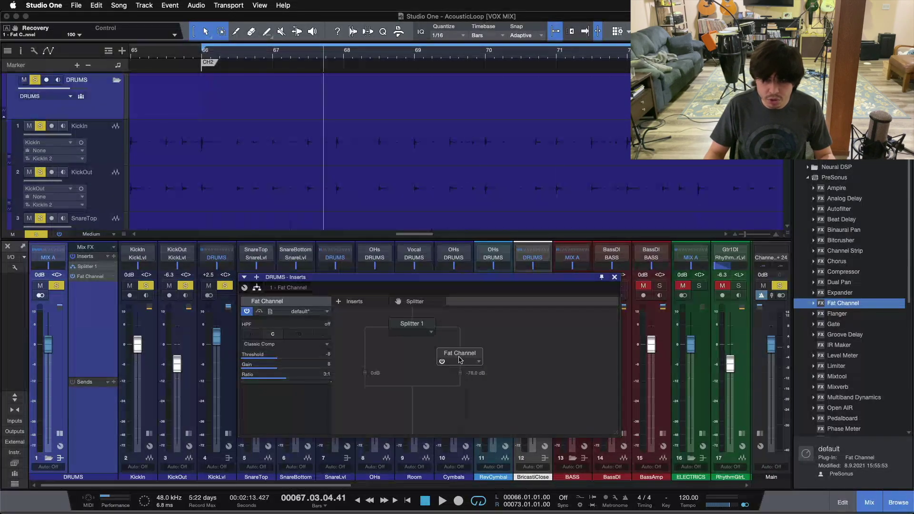
pyautogui.press('KP_0')
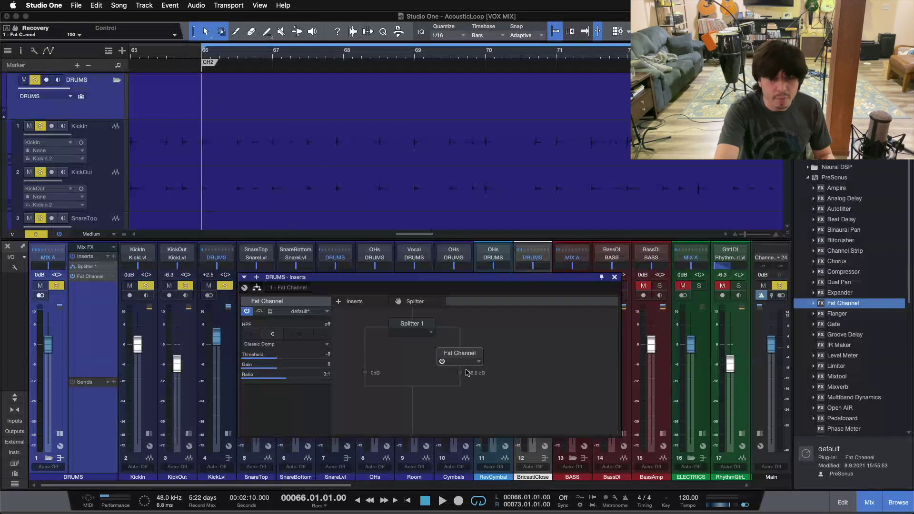
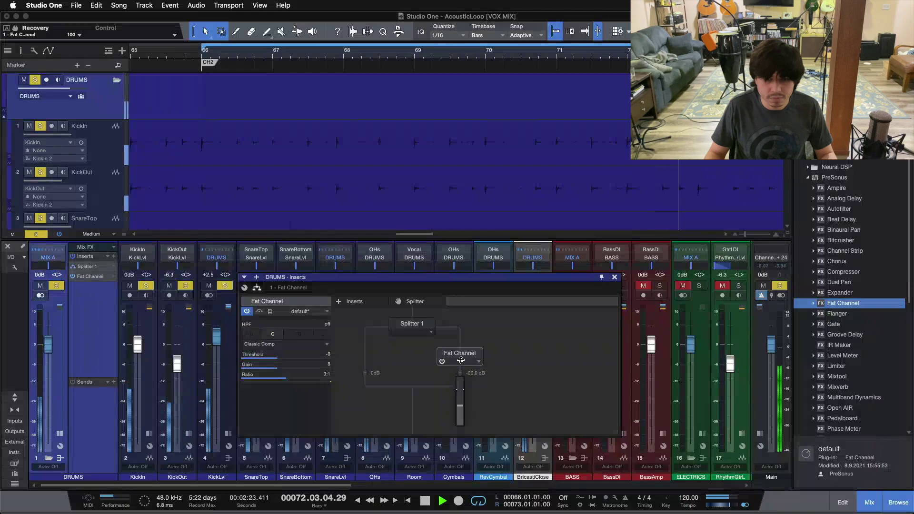
# - Compare the drums with Fat Channel bypassed and active, set its branch level to about -17 dB and stop playback
pyautogui.click(442, 361)
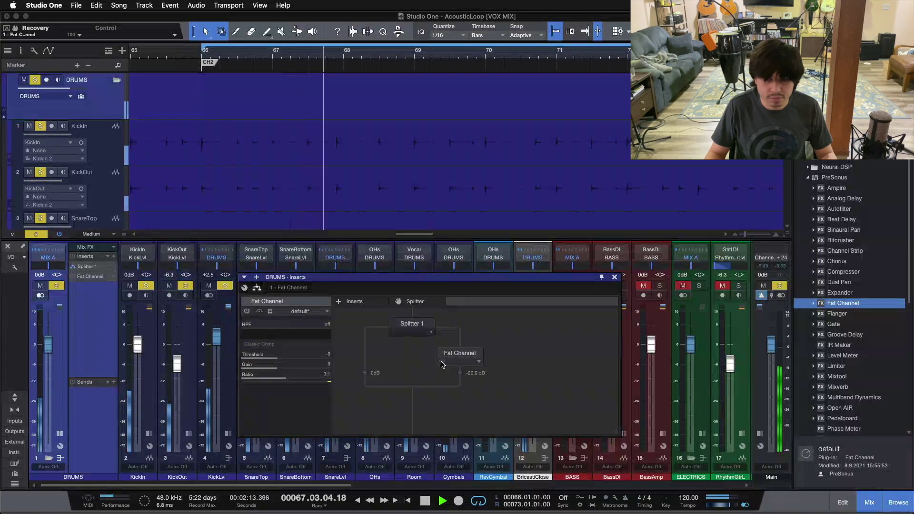
pyautogui.click(442, 361)
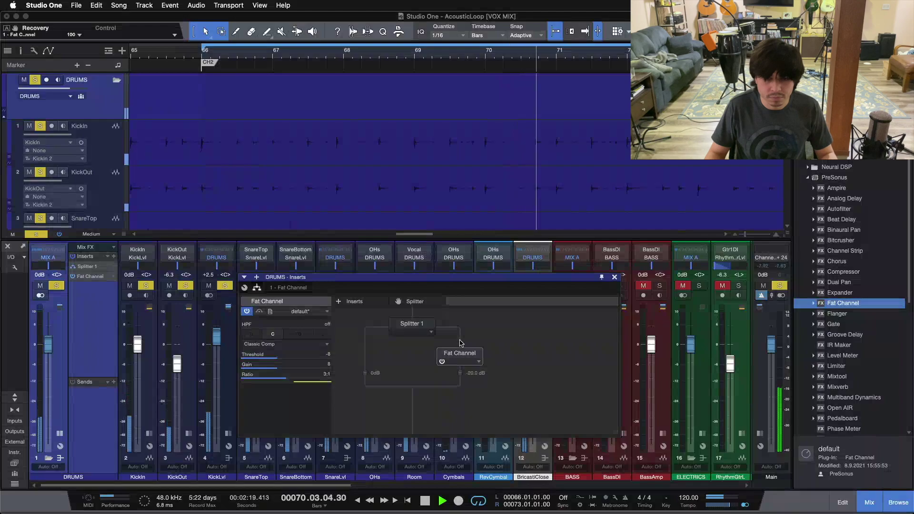
pyautogui.moveTo(461, 381); pyautogui.dragTo(460, 399)
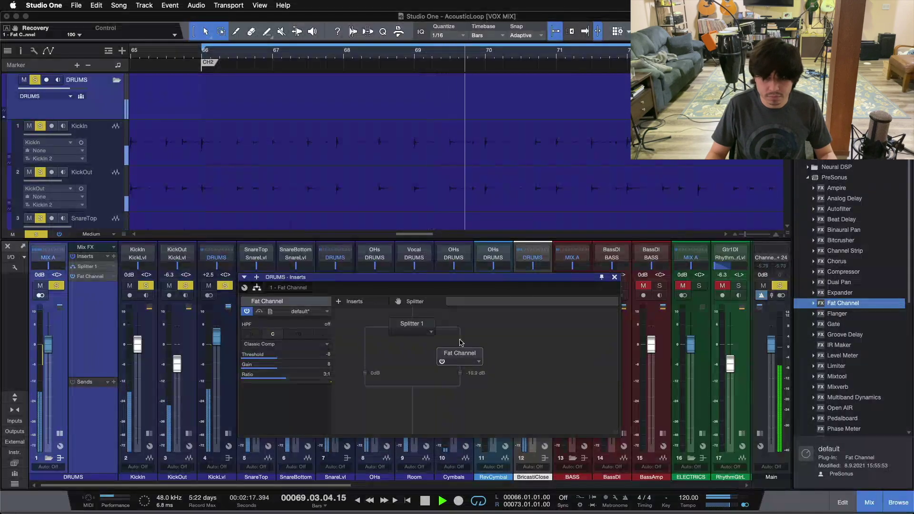
pyautogui.press('space')
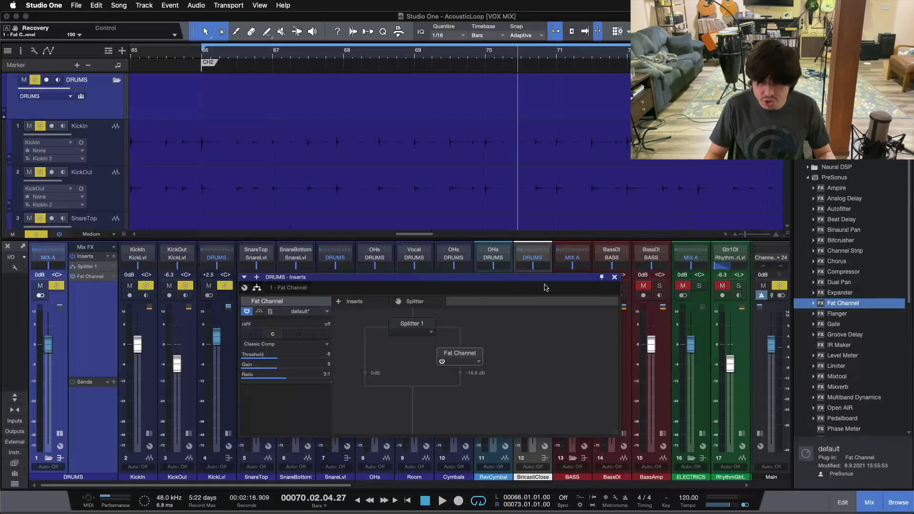
# - Replay the soloed drums from the loop start and show the settings of Splitter 1
pyautogui.press('KP_1')
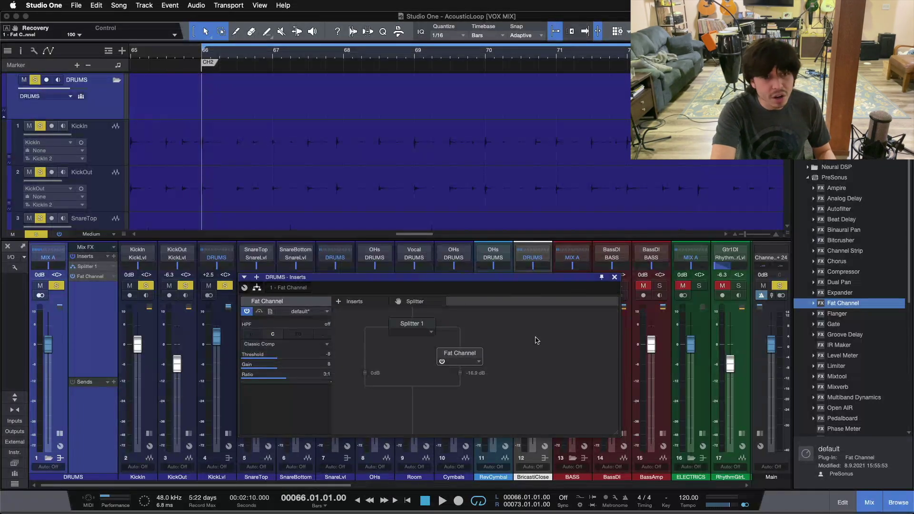
pyautogui.press('space')
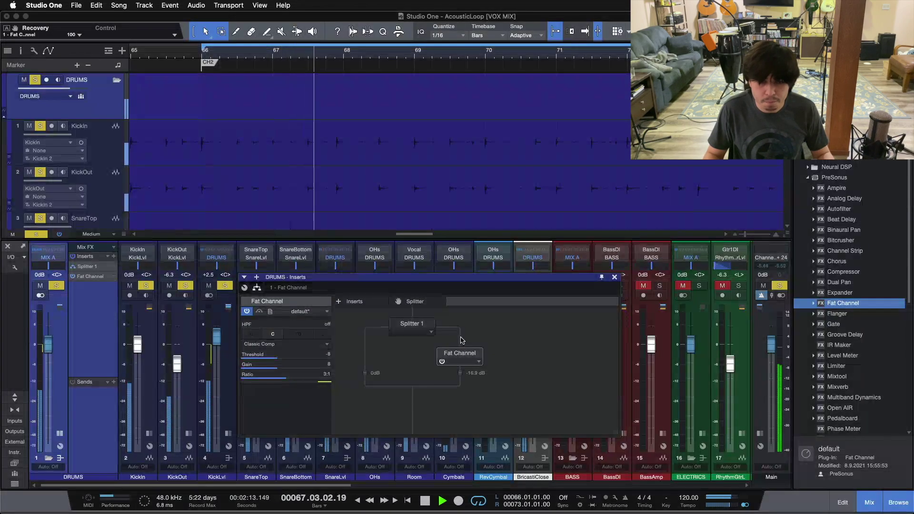
pyautogui.click(406, 326)
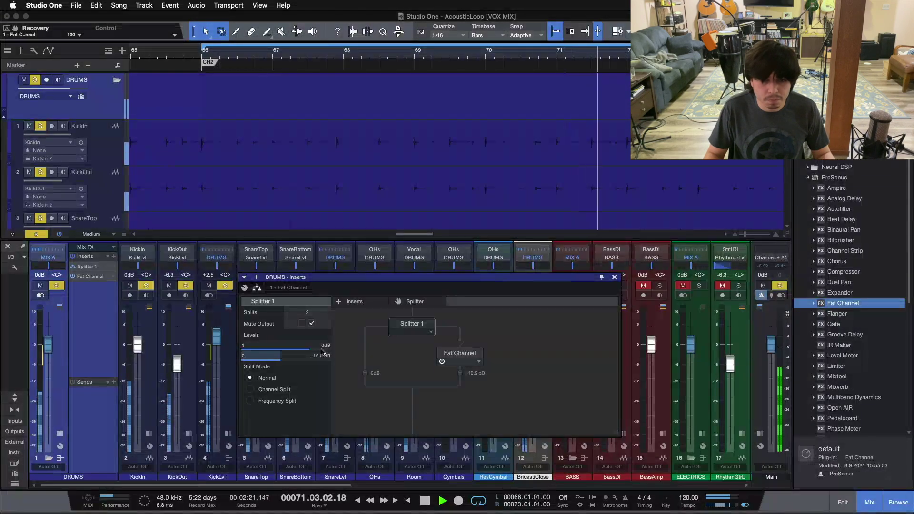
# - Compare the playing drums with and without the Fat Channel branch by repeatedly muting and unmuting Splitter 1's second output, and stop playback
pyautogui.click(312, 324)
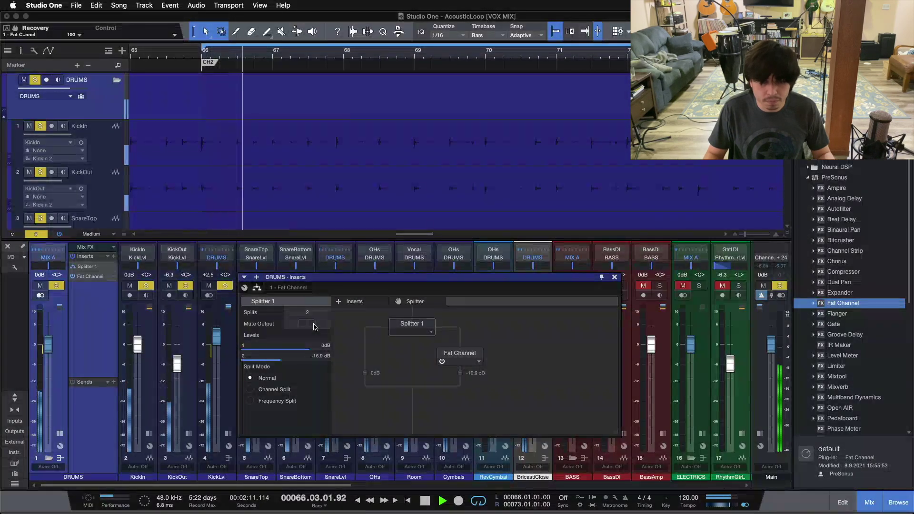
pyautogui.click(312, 324)
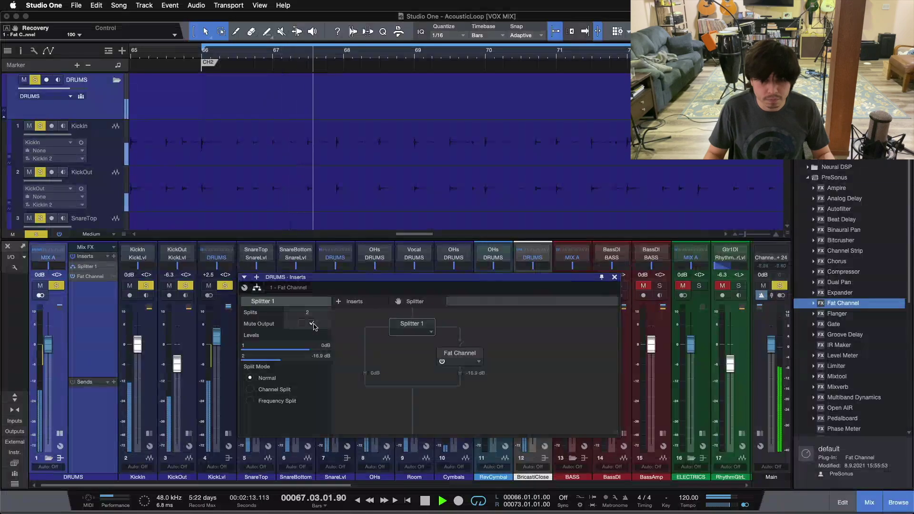
pyautogui.click(312, 324)
pyautogui.click(313, 324)
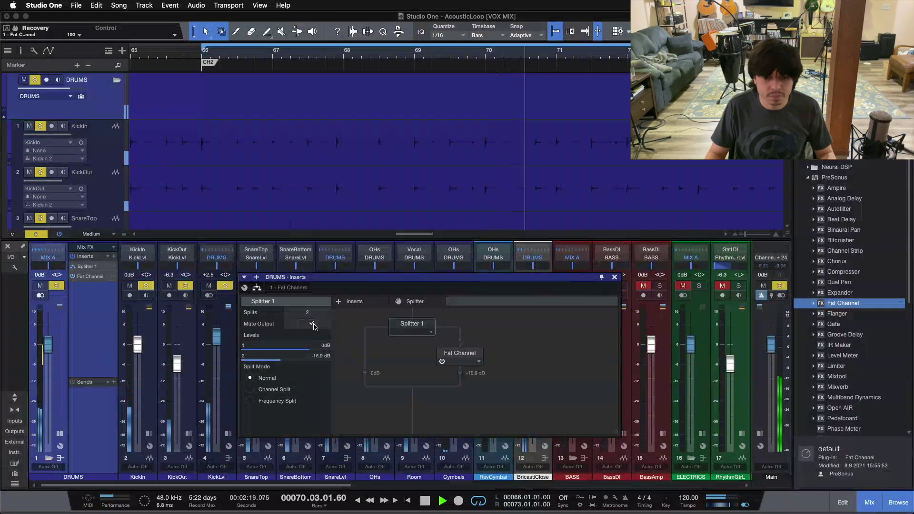
pyautogui.click(313, 324)
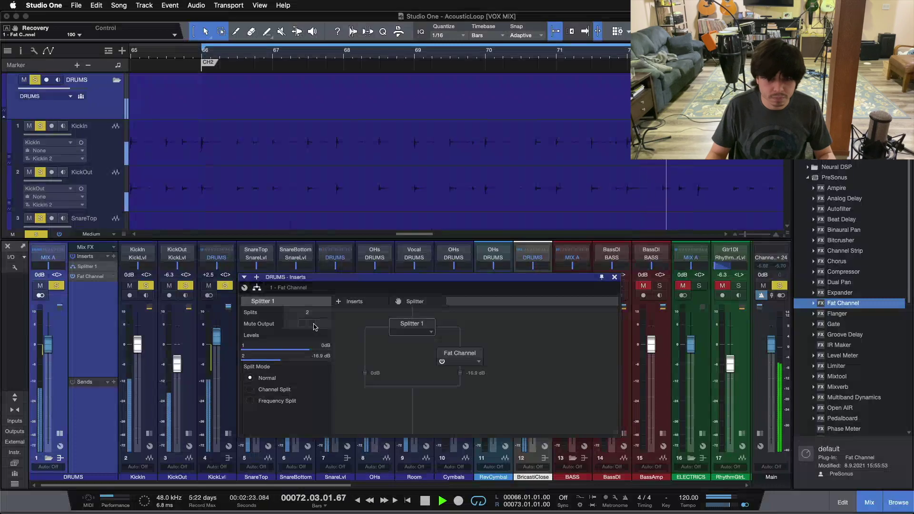
pyautogui.click(313, 324)
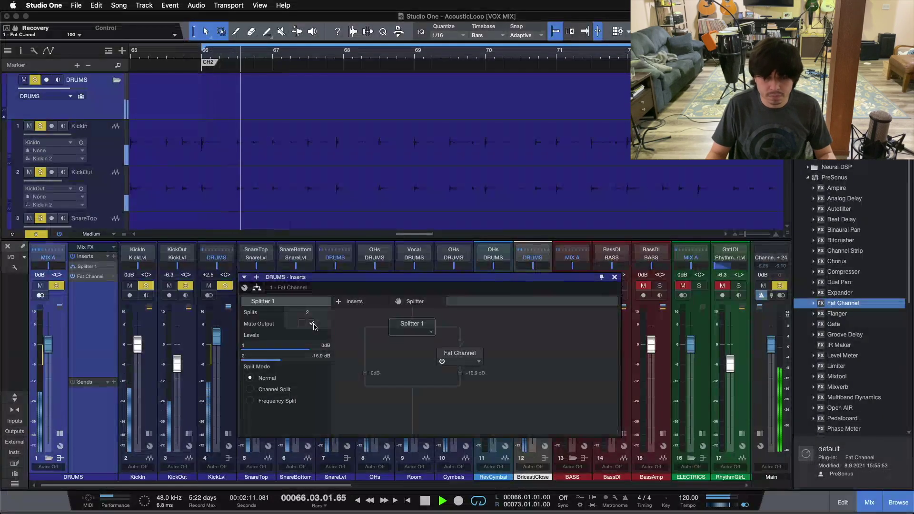
pyautogui.click(313, 324)
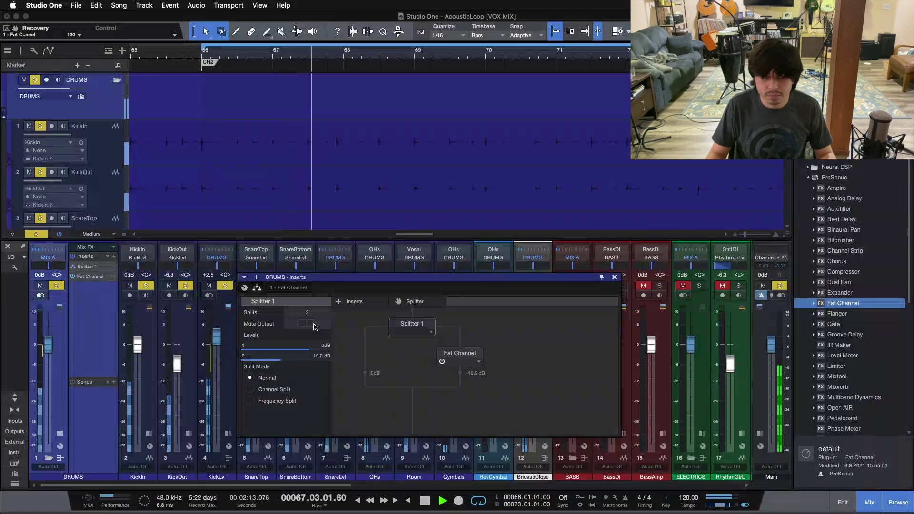
pyautogui.click(313, 325)
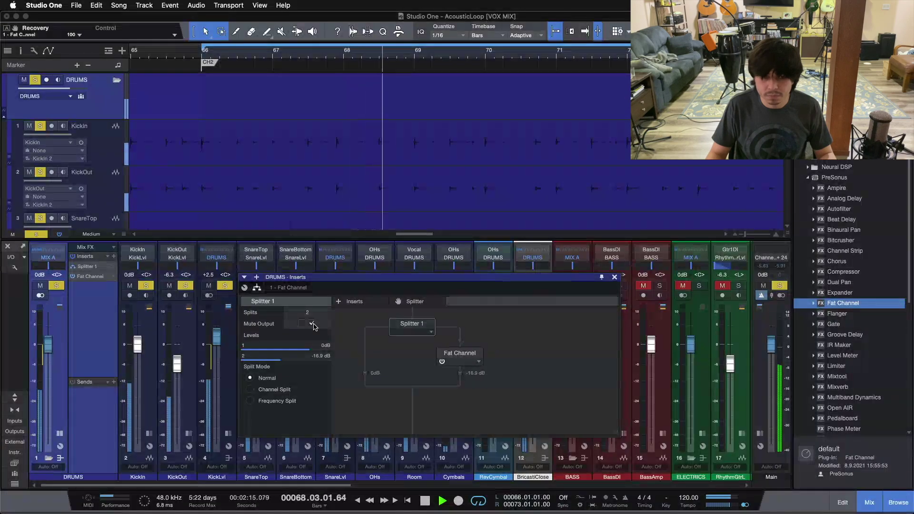
pyautogui.click(313, 324)
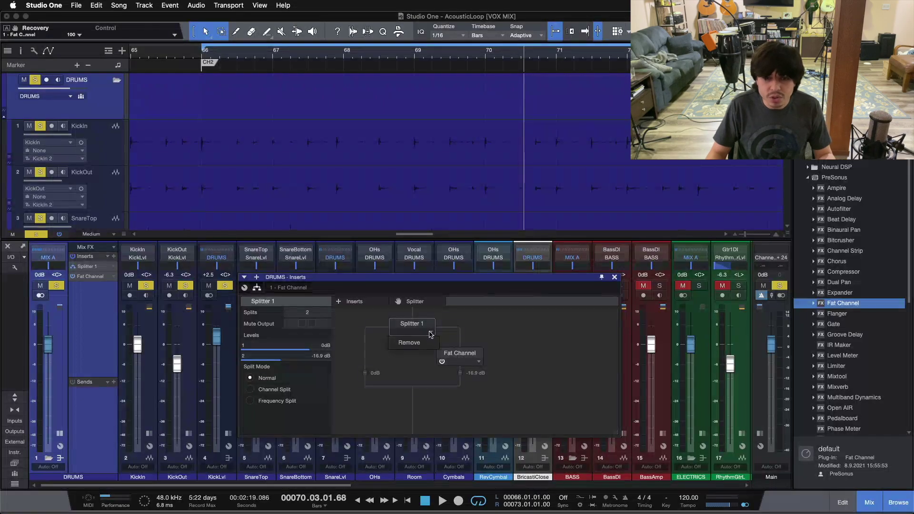
# - Remove Splitter 1 and the Fat Channel from the DRUMS bus inserts
pyautogui.click(429, 344)
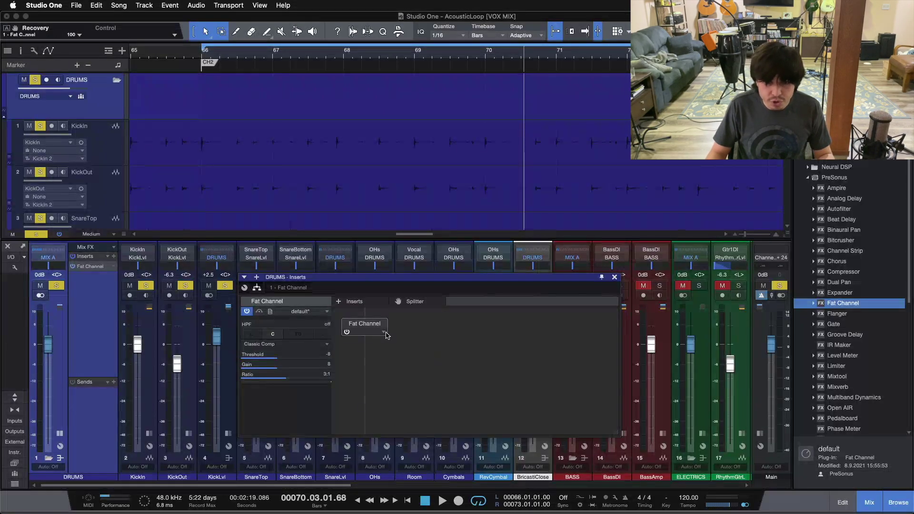
pyautogui.hotkey('ctrl', 'z')
pyautogui.click(404, 330)
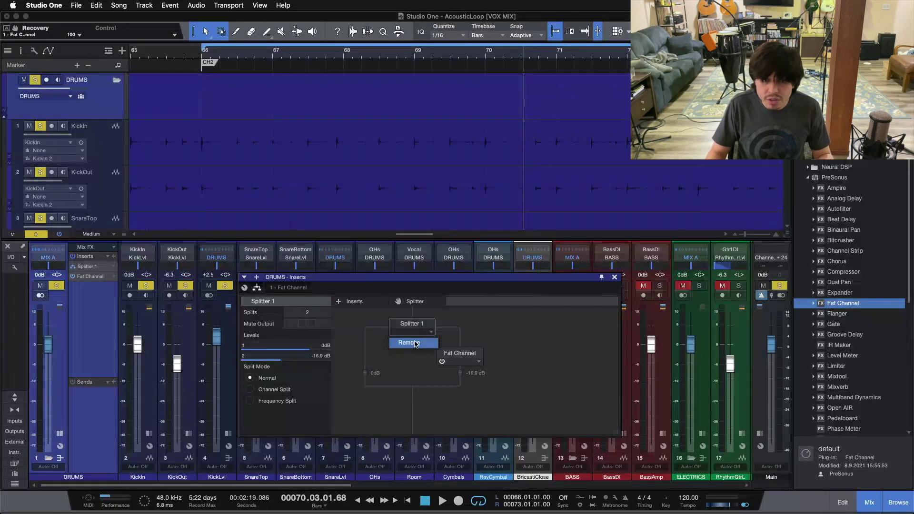
pyautogui.click(415, 343)
pyautogui.click(384, 332)
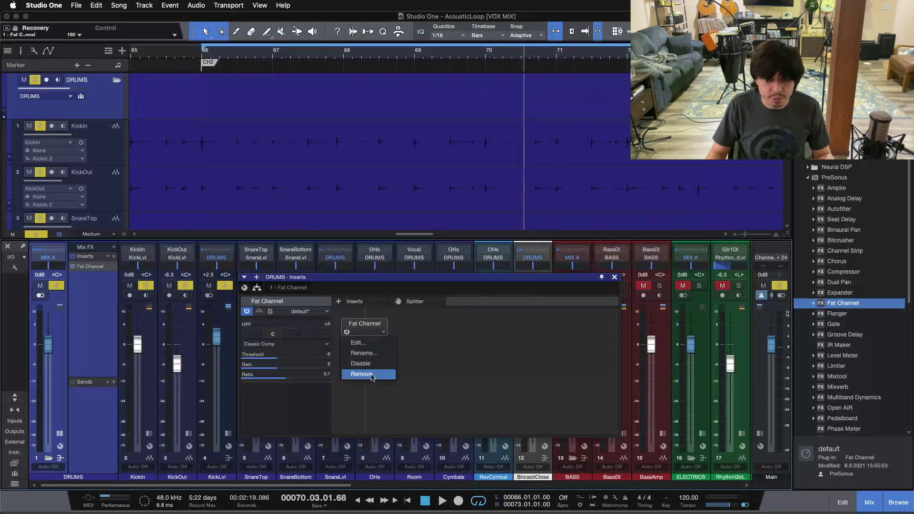
pyautogui.click(380, 374)
# - Unsolo the DRUMS bus and hide its insert list and routing window
pyautogui.click(59, 432)
pyautogui.press('s')
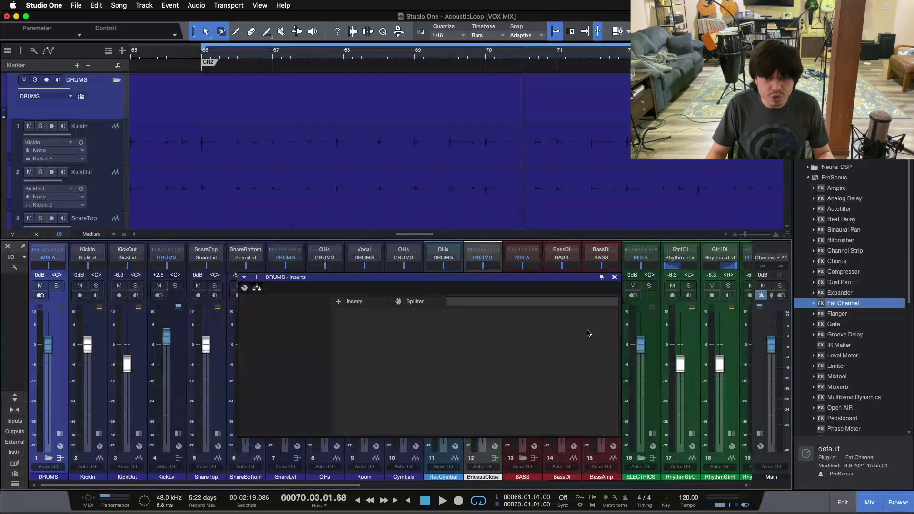
pyautogui.click(614, 277)
# - Show the inserts of the RhythmGtrLvl bus, solo it and play from the loop start
pyautogui.hscroll(5, 468, 472)
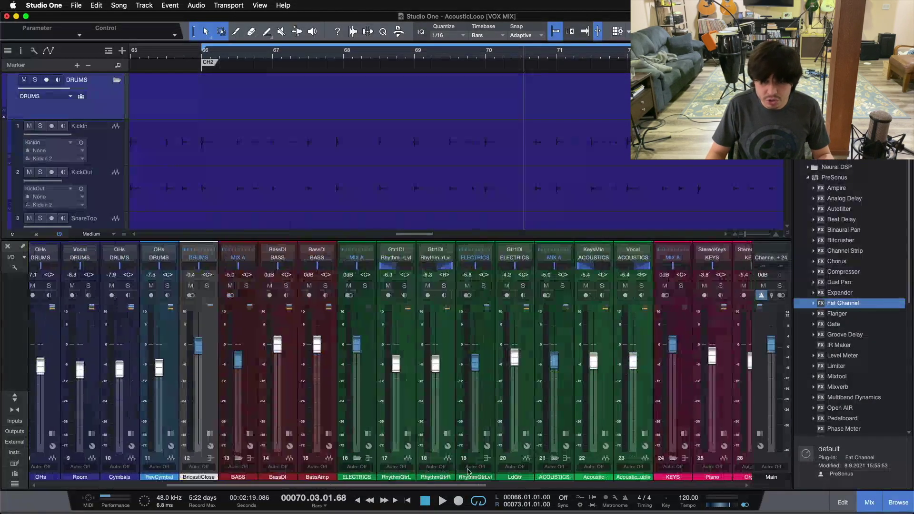
pyautogui.hscroll(2, 472, 471)
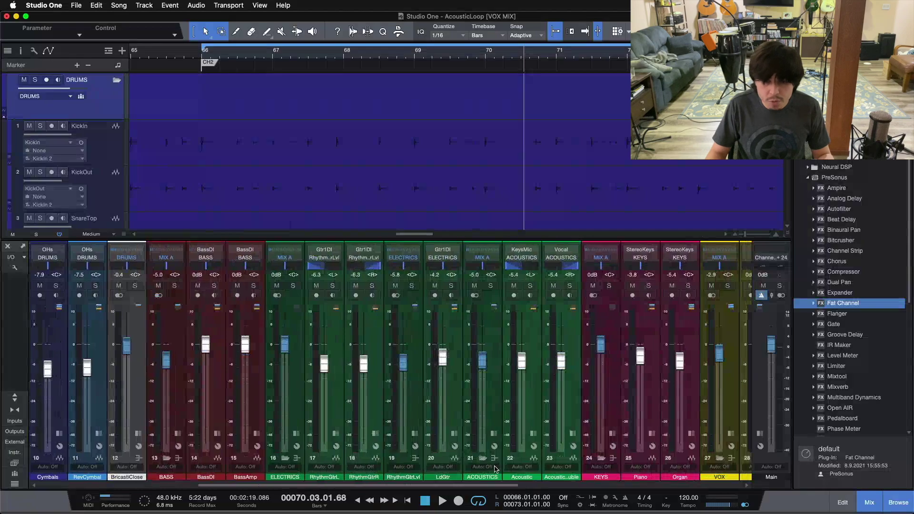
pyautogui.click(415, 434)
pyautogui.click(411, 285)
pyautogui.press('space')
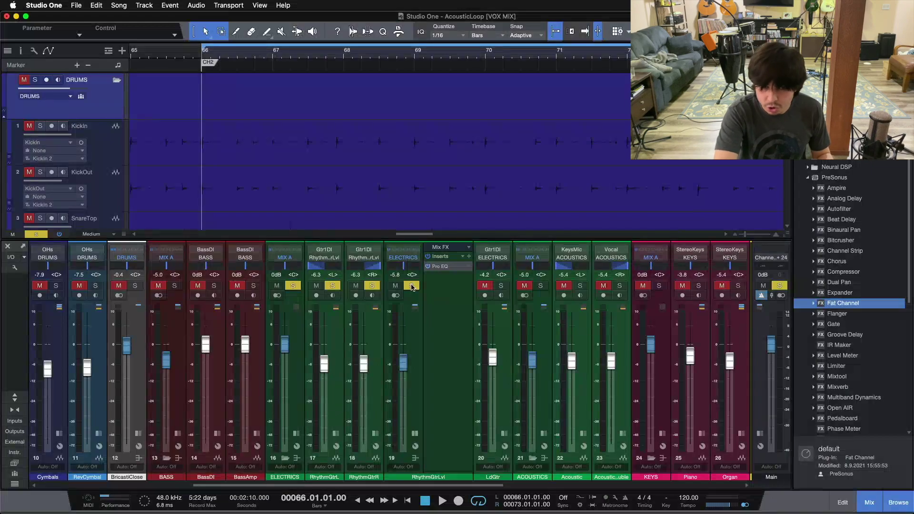
pyautogui.press('space')
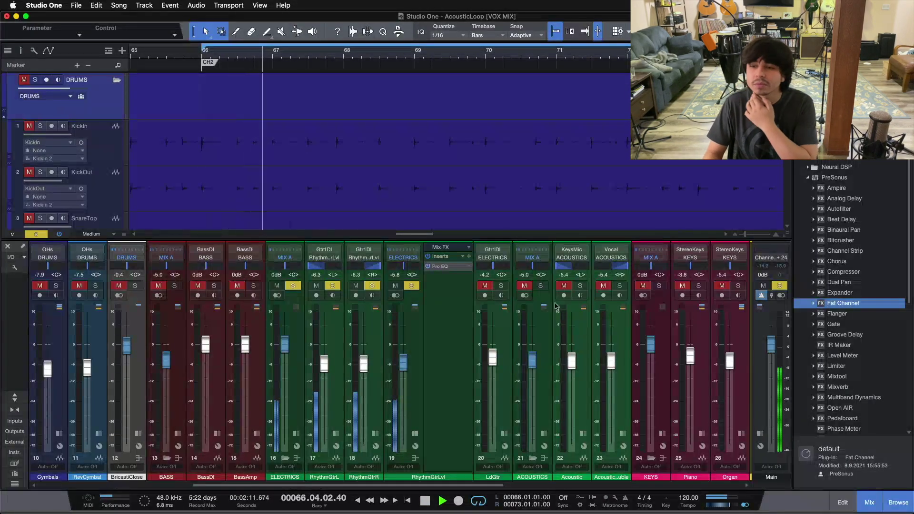
# - Show the insert routing of RhythmGtrLvl and add a Splitter after the Pro EQ
pyautogui.click(443, 267)
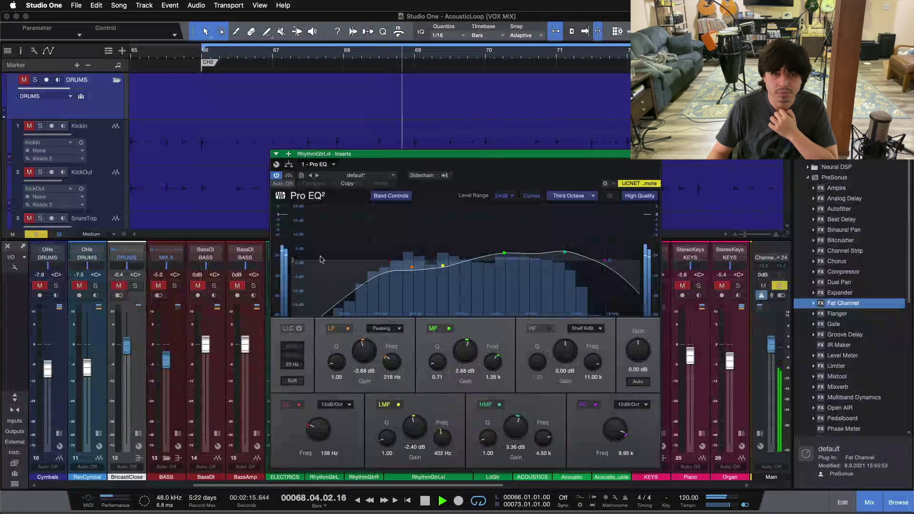
pyautogui.click(288, 164)
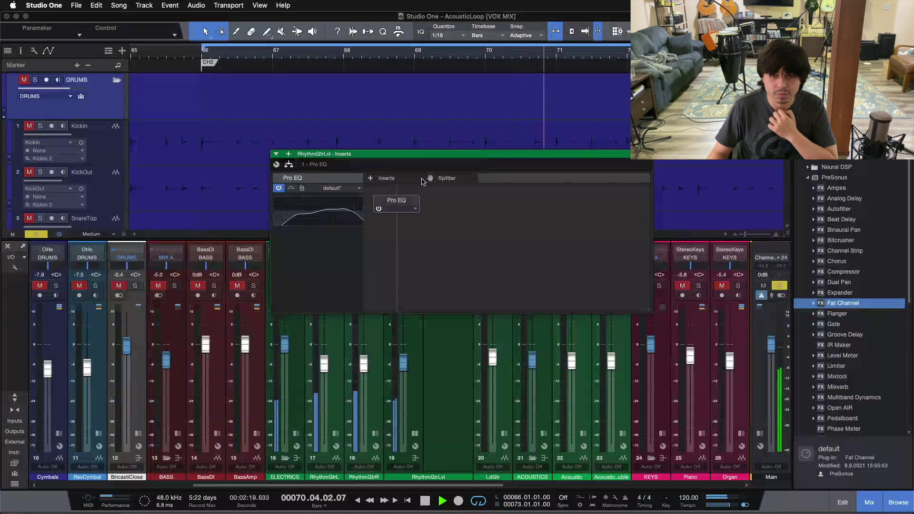
pyautogui.moveTo(441, 181); pyautogui.dragTo(414, 228)
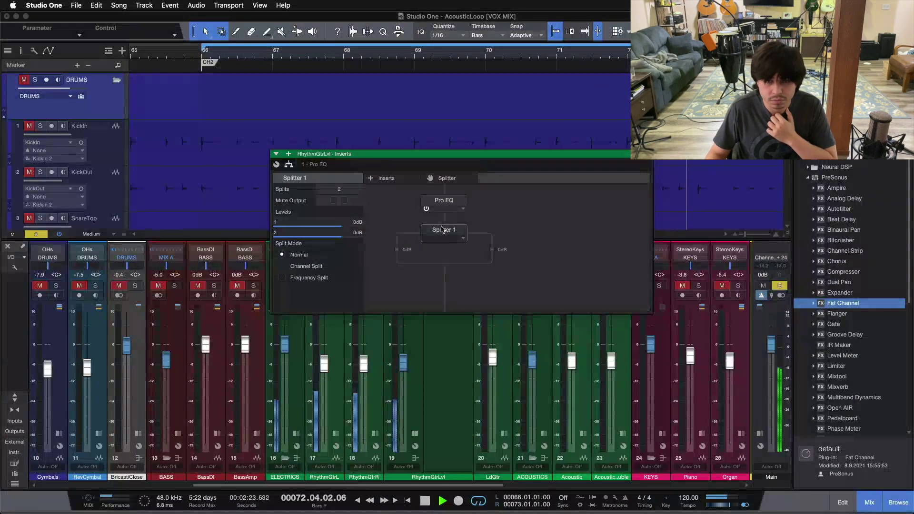
# - Stop playback, move the routing window clear of the rhythm guitar channels and select the RhythmGtrLvl channel
pyautogui.moveTo(476, 155); pyautogui.dragTo(637, 298)
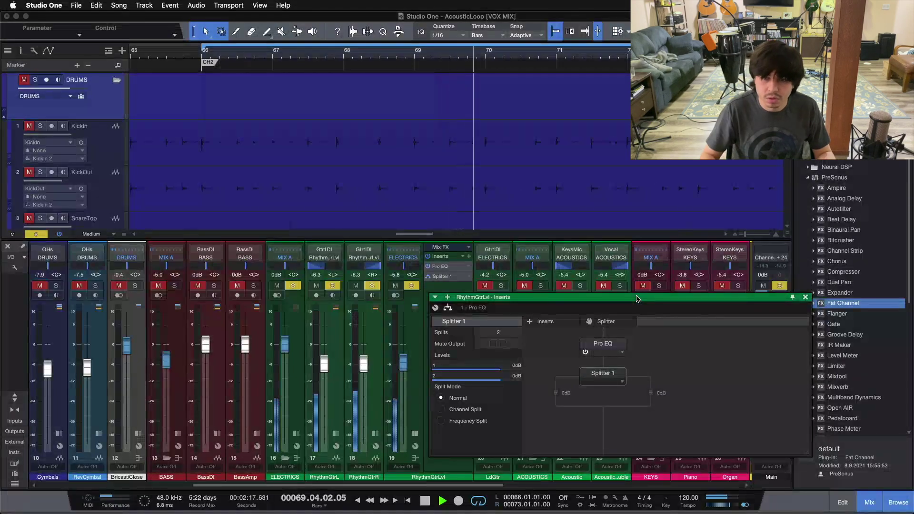
pyautogui.moveTo(657, 297); pyautogui.dragTo(410, 251)
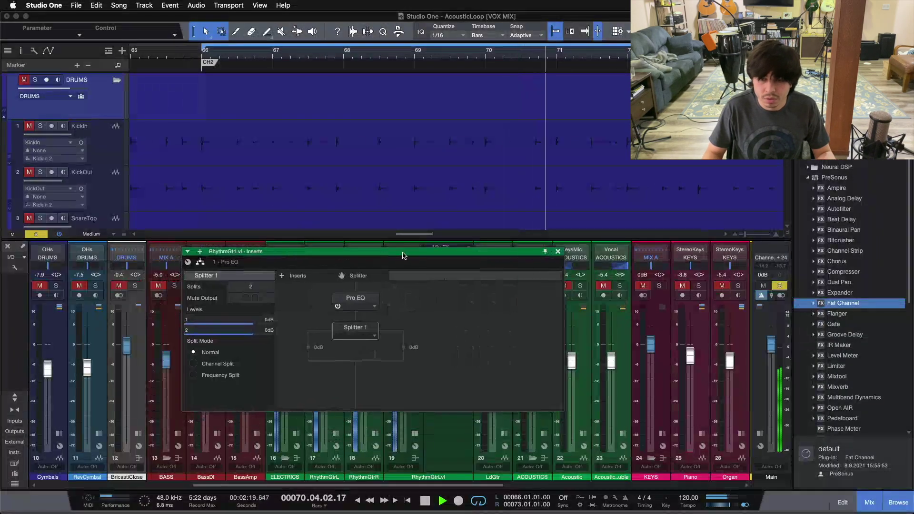
pyautogui.hscroll(5, 474, 461)
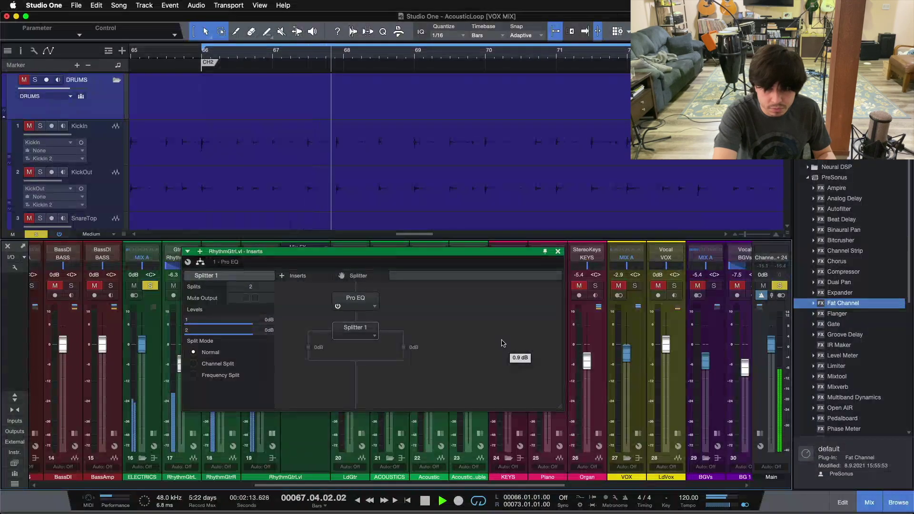
pyautogui.press('space')
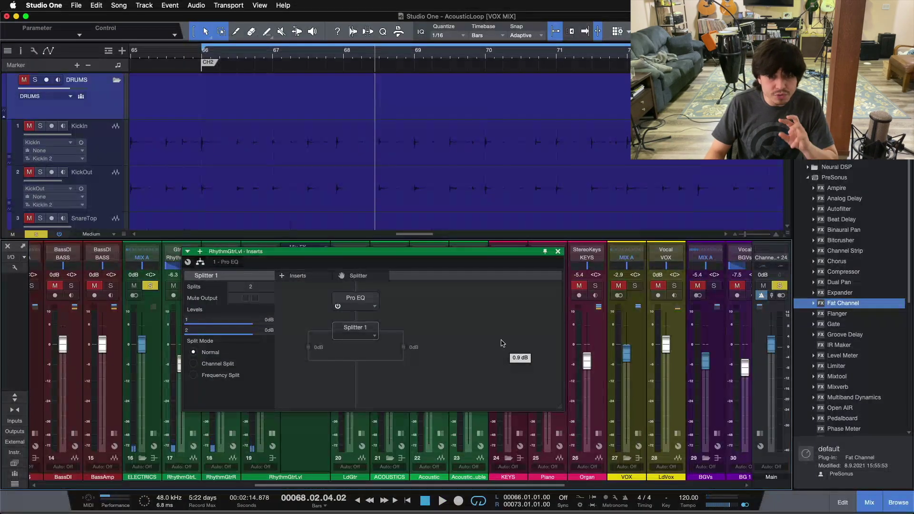
pyautogui.moveTo(440, 256); pyautogui.dragTo(306, 232)
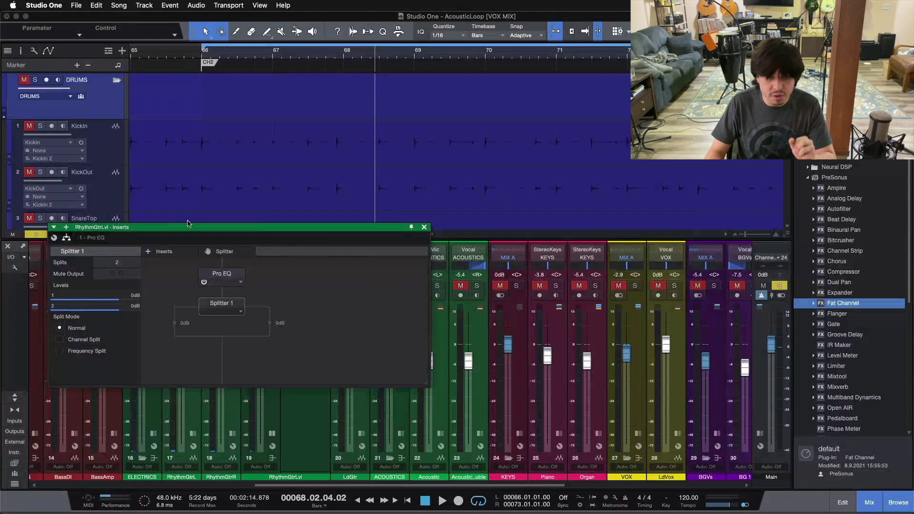
pyautogui.moveTo(249, 236); pyautogui.dragTo(543, 295)
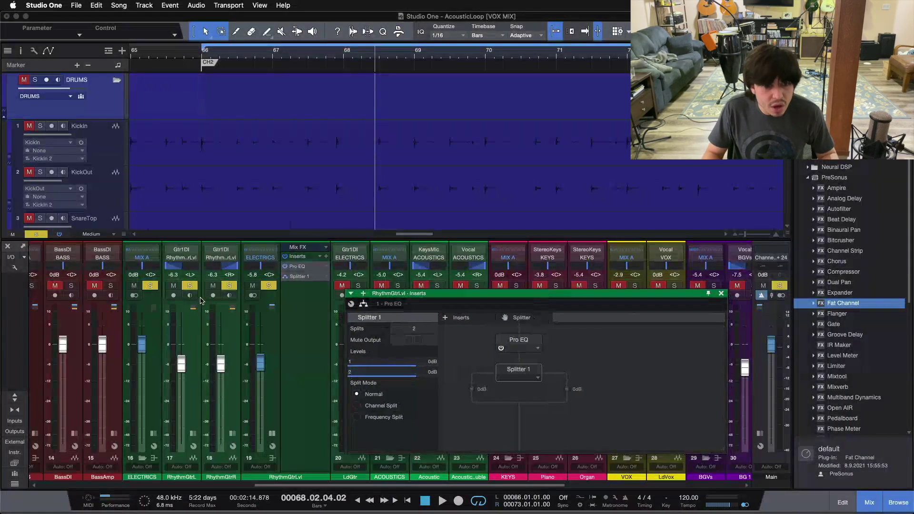
pyautogui.click(265, 394)
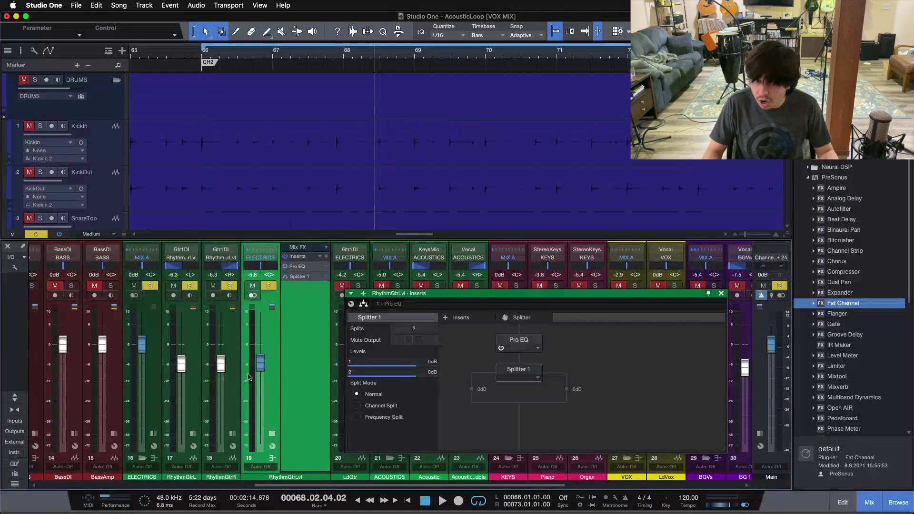
# - Set Splitter 1 to Channel Split and add a Pro EQ to each of its two branches
pyautogui.click(523, 371)
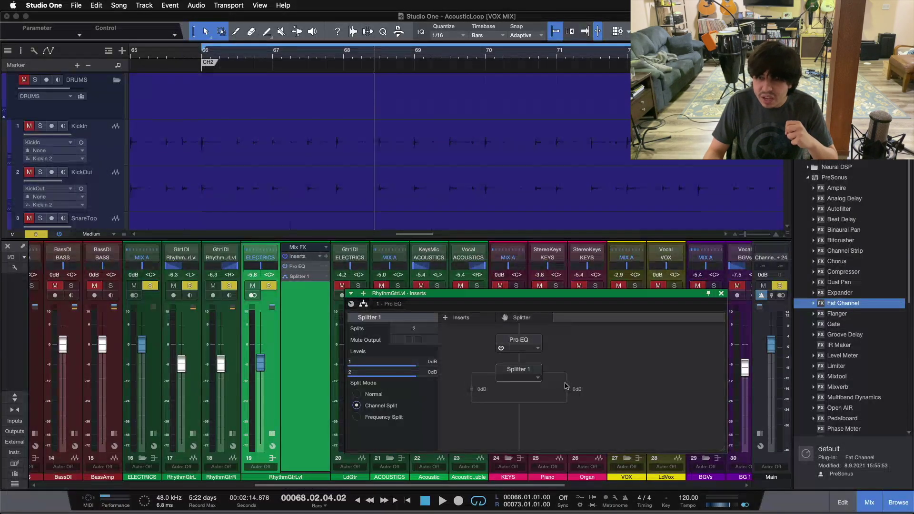
pyautogui.scroll(-4, 889, 375)
pyautogui.moveTo(831, 367); pyautogui.dragTo(472, 389)
pyautogui.moveTo(836, 366); pyautogui.dragTo(570, 404)
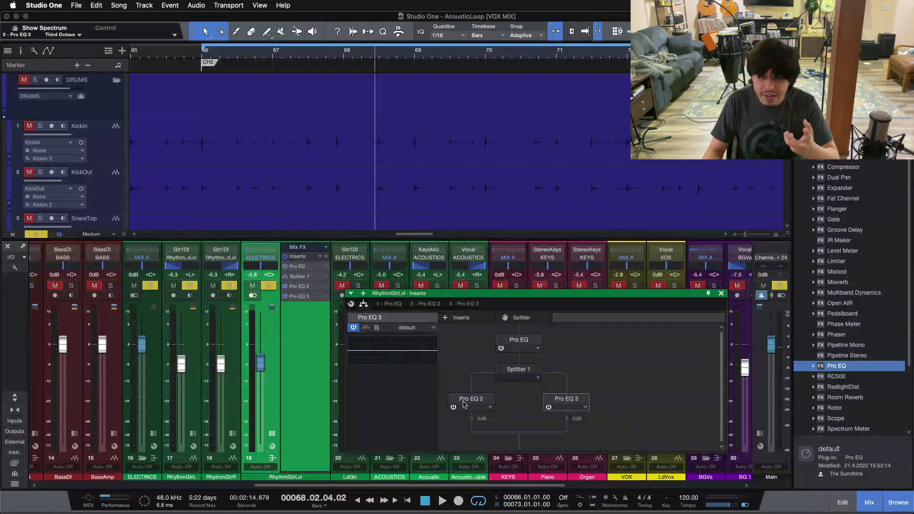
# - Mute Splitter 1's second output and play the soloed rhythm guitars from the loop start
pyautogui.click(523, 369)
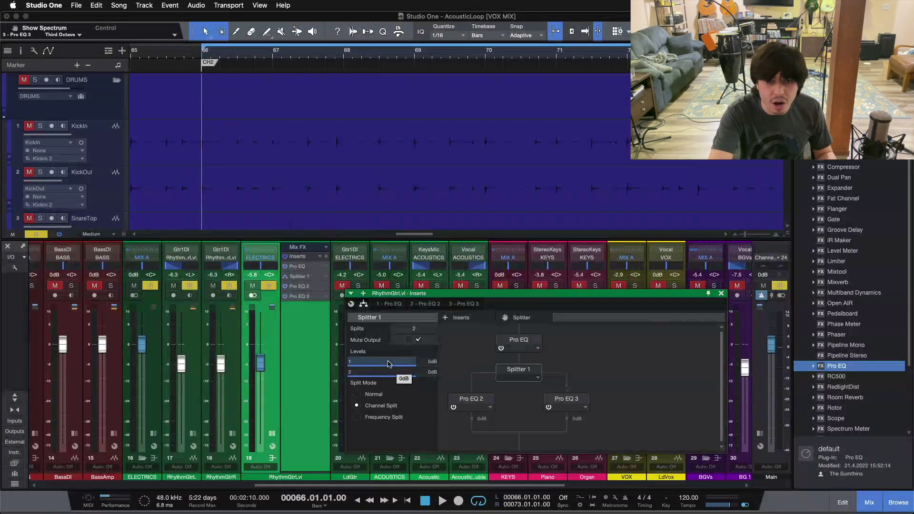
pyautogui.press('space')
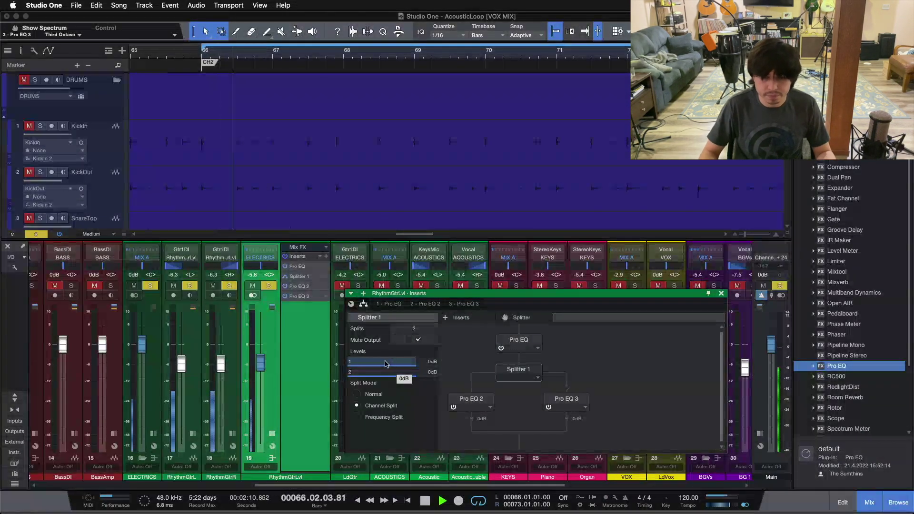
# - Show the Pro EQ 2 editor fully on screen, switch the main output to mono and stop playback
pyautogui.doubleClick(474, 400)
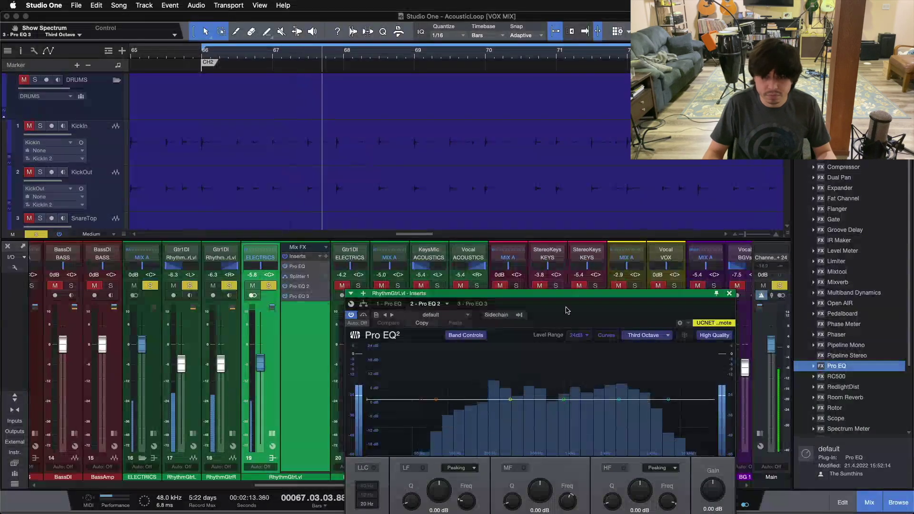
pyautogui.moveTo(562, 294); pyautogui.dragTo(443, 238)
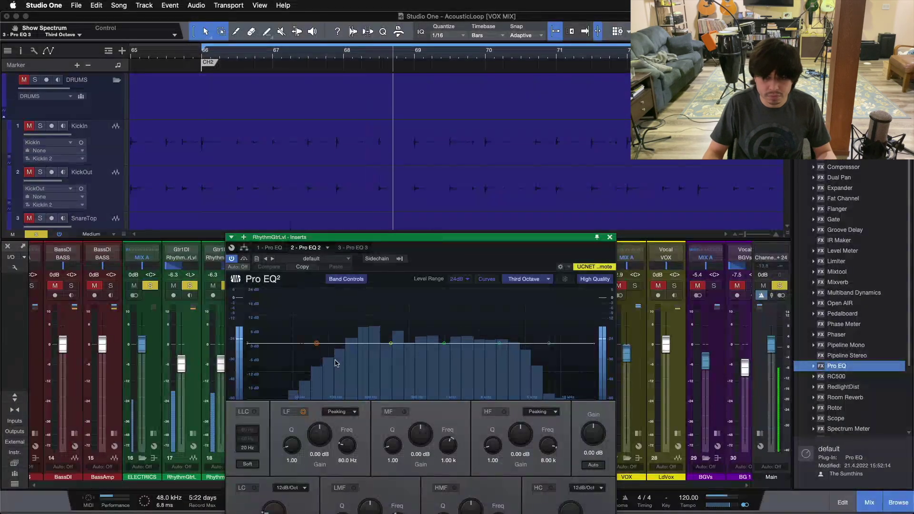
pyautogui.moveTo(458, 255); pyautogui.dragTo(457, 230)
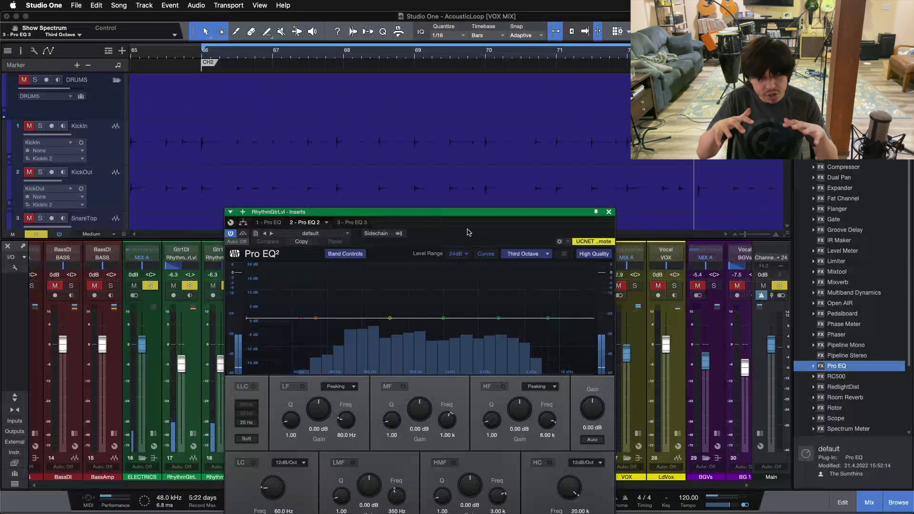
pyautogui.click(746, 505)
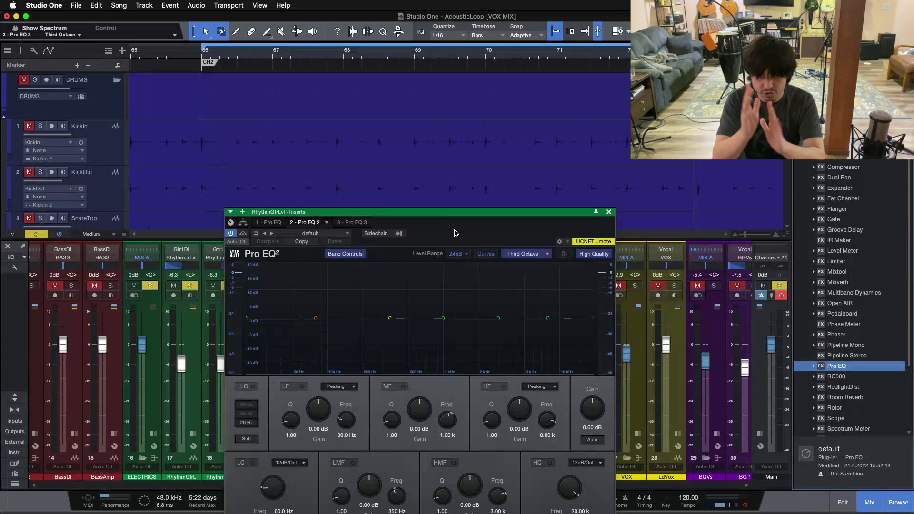
pyautogui.moveTo(454, 233); pyautogui.dragTo(566, 177)
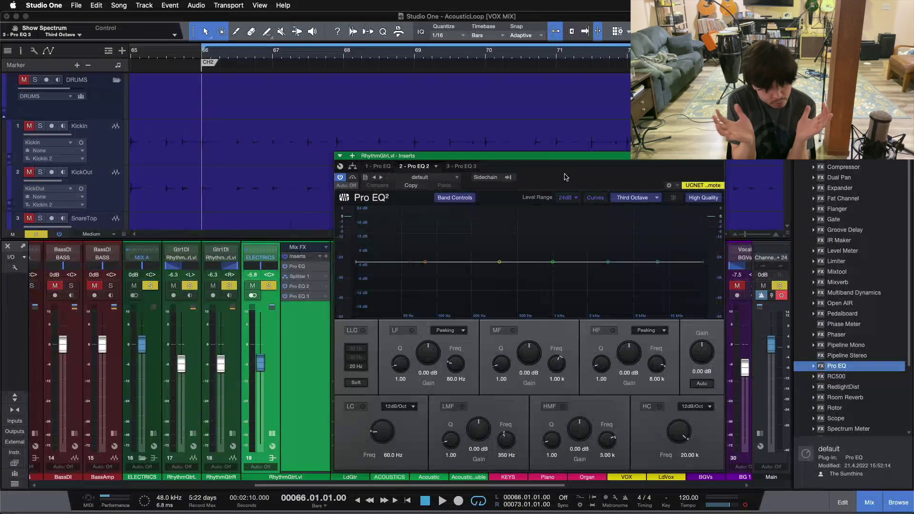
# - Play from the loop start and set Pro EQ 2's LF band to a 0.96 dB boost at about 142 Hz
pyautogui.press('space')
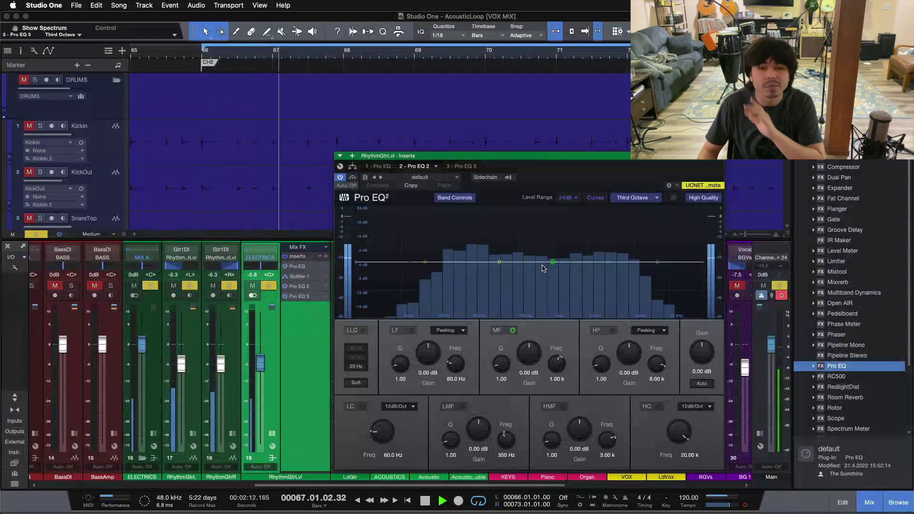
pyautogui.moveTo(424, 262); pyautogui.dragTo(455, 224)
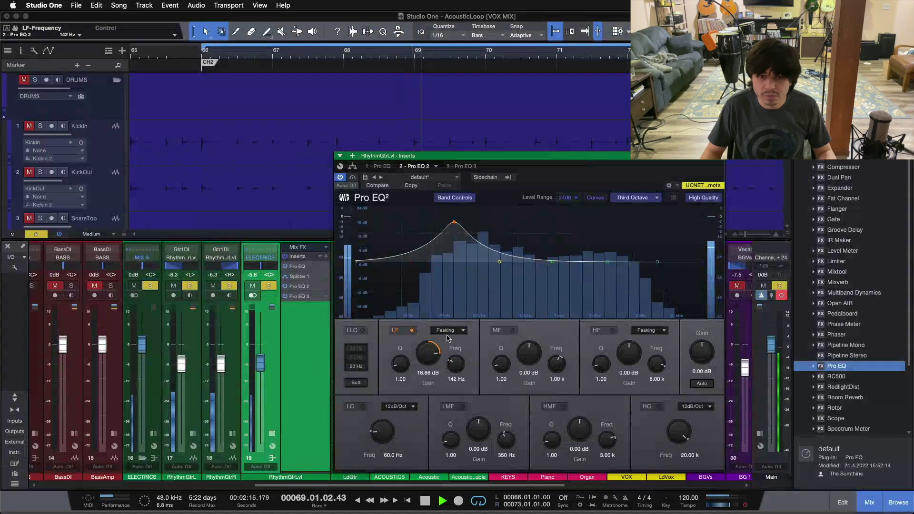
pyautogui.doubleClick(430, 352)
pyautogui.scroll(-2, 431, 353)
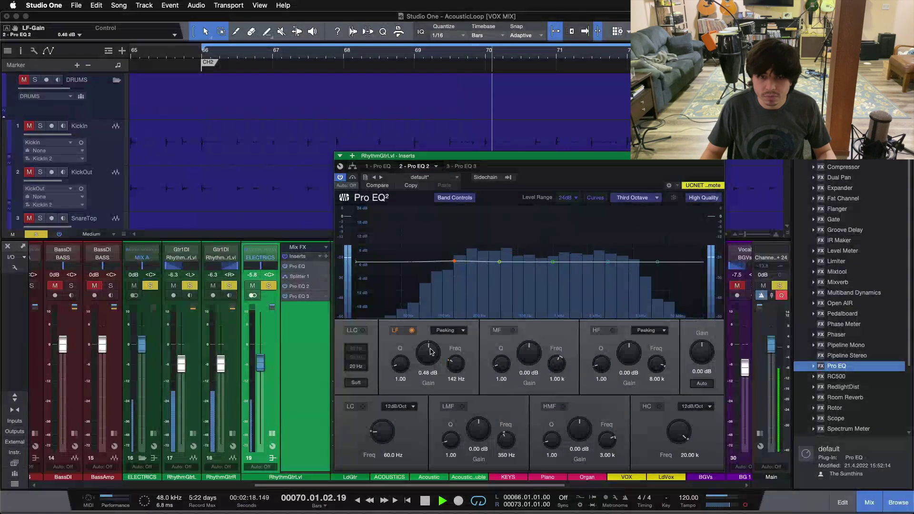
pyautogui.scroll(1, 431, 353)
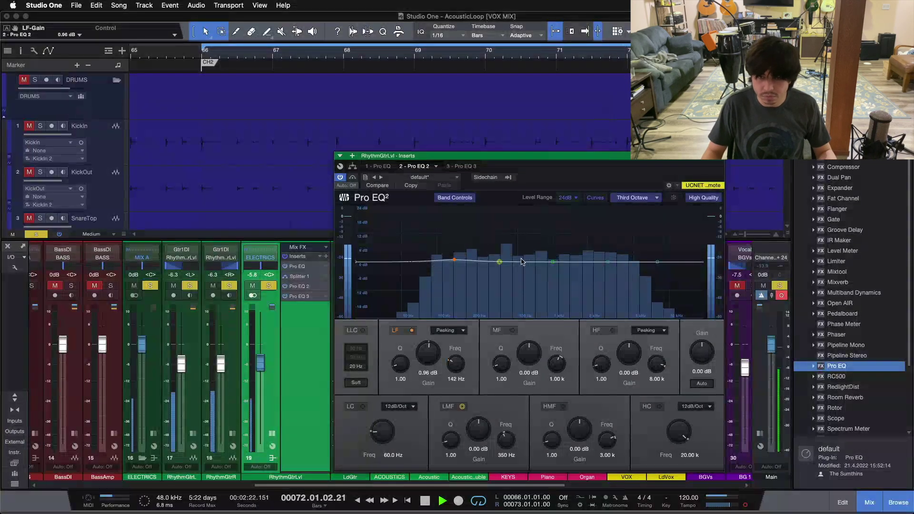
# - Set Pro EQ 2's LMF band to -0.48 dB at about 356 Hz and its MF band to 1.44 dB at about 1.41 kHz
pyautogui.moveTo(500, 262); pyautogui.dragTo(501, 238)
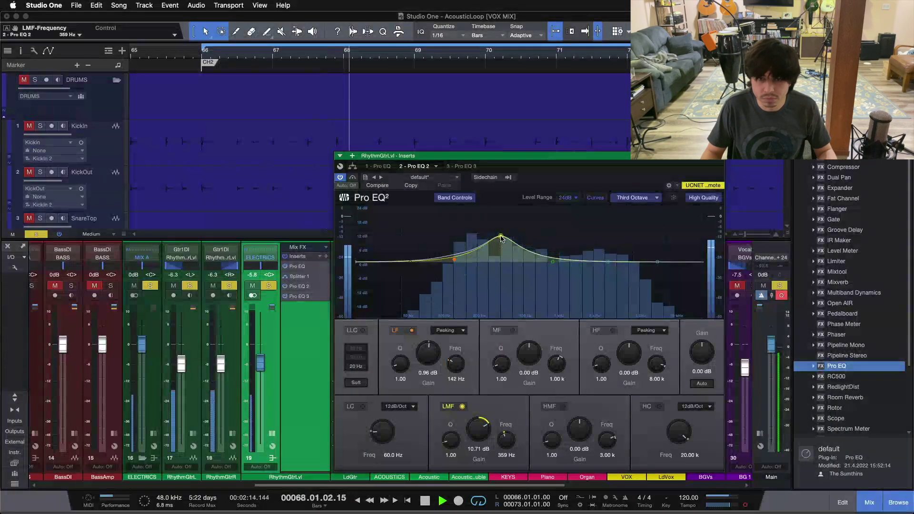
pyautogui.doubleClick(487, 432)
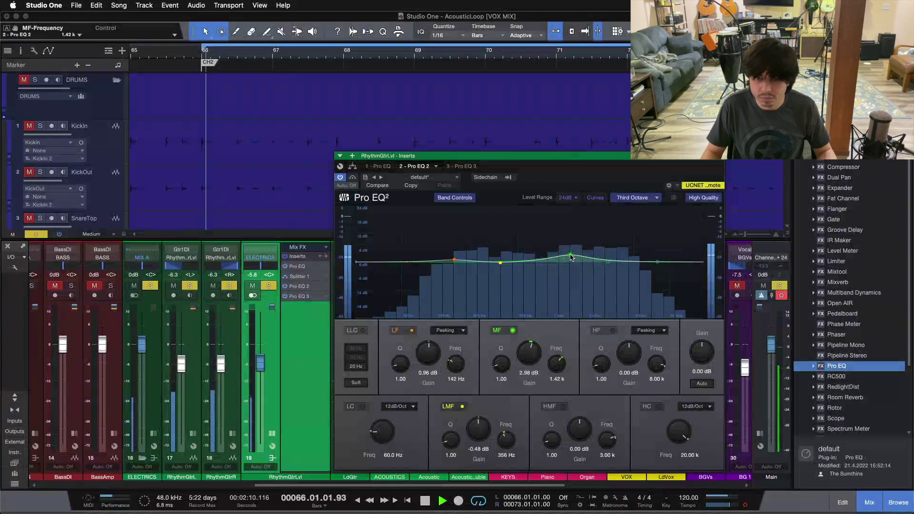
pyautogui.moveTo(528, 352); pyautogui.dragTo(528, 361)
pyautogui.scroll(3, 528, 361)
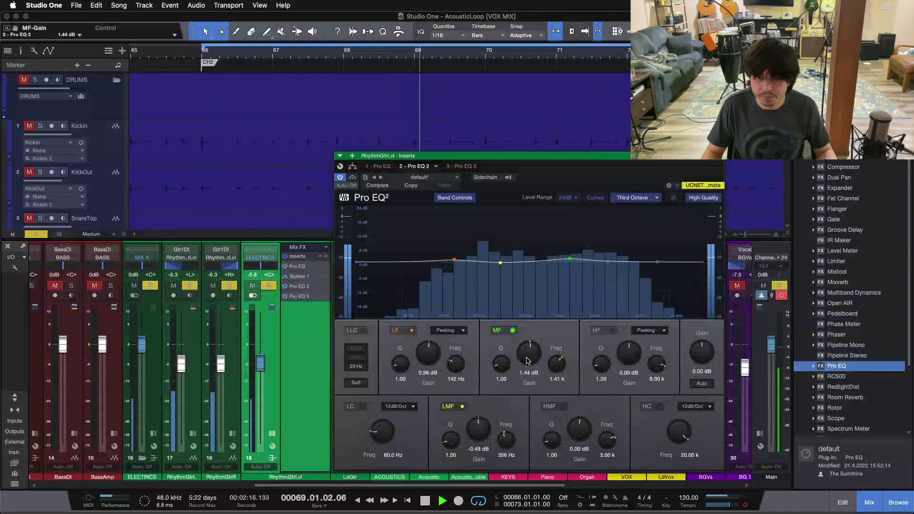
# - Set Pro EQ 2's HMF band to -0.48 dB at about 3.59 kHz and stop playback
pyautogui.moveTo(607, 262); pyautogui.dragTo(618, 255)
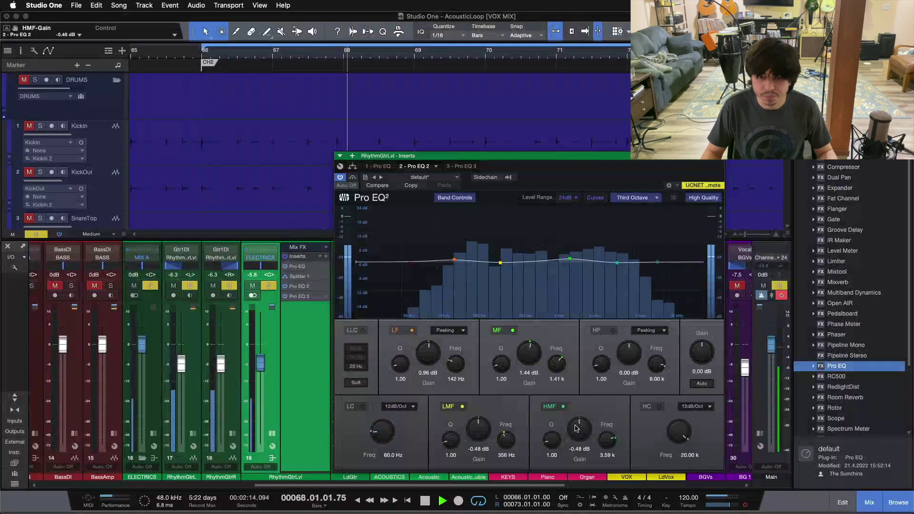
pyautogui.scroll(2, 577, 431)
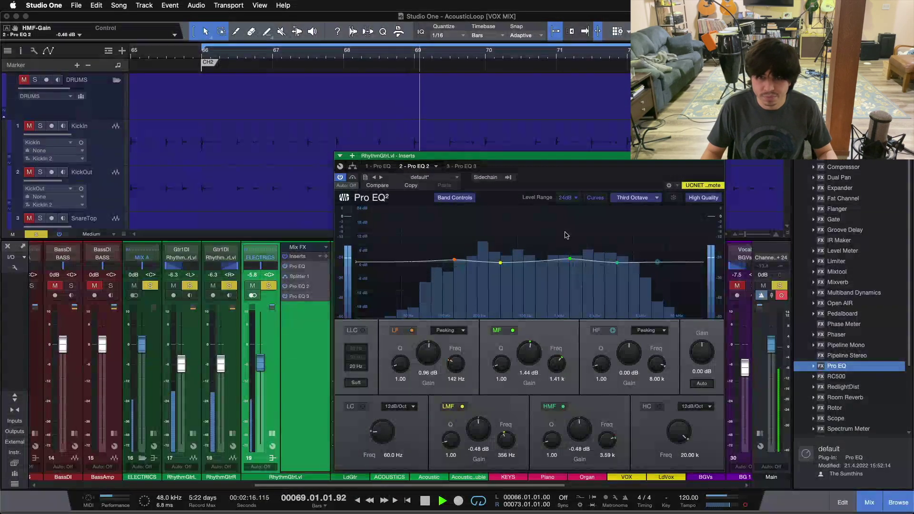
pyautogui.press('space')
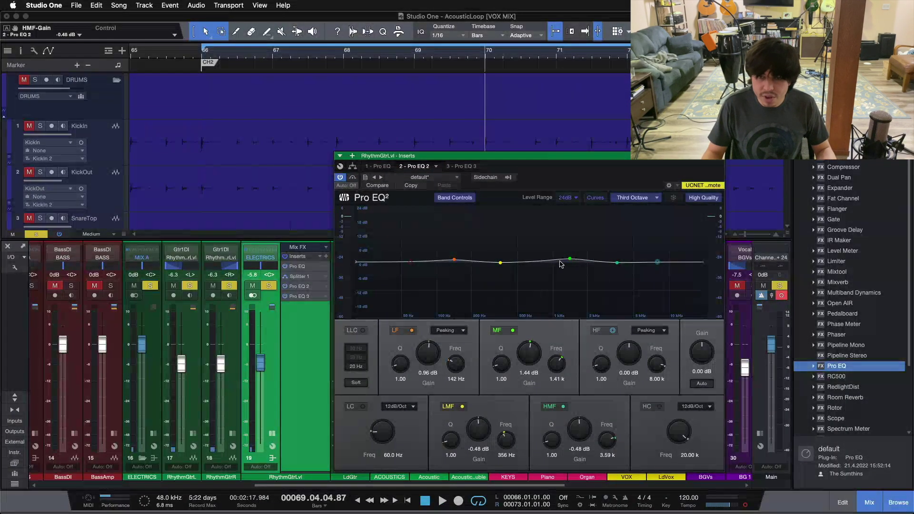
# - In the insert routing, mute Splitter 1's first output instead of the second and open the Pro EQ 3 editor
pyautogui.click(469, 167)
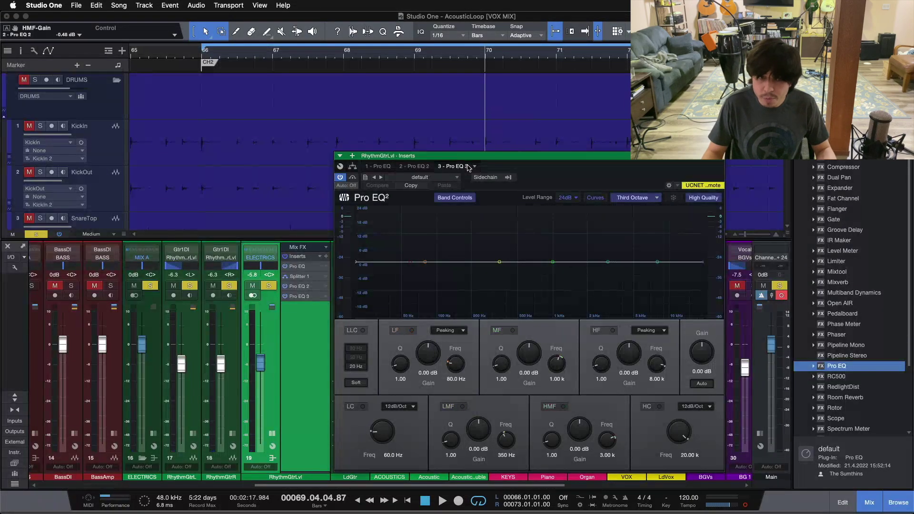
pyautogui.click(352, 167)
pyautogui.click(507, 232)
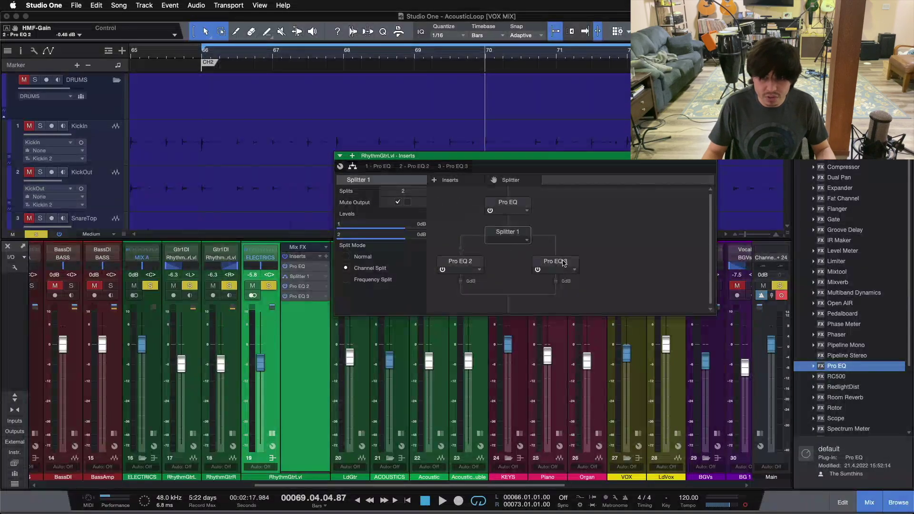
pyautogui.doubleClick(563, 263)
# - During playback, set Pro EQ 3's LMF band to 0.96 dB at about 359 Hz and its LF band to -0.96 dB at about 142 Hz
pyautogui.press('space')
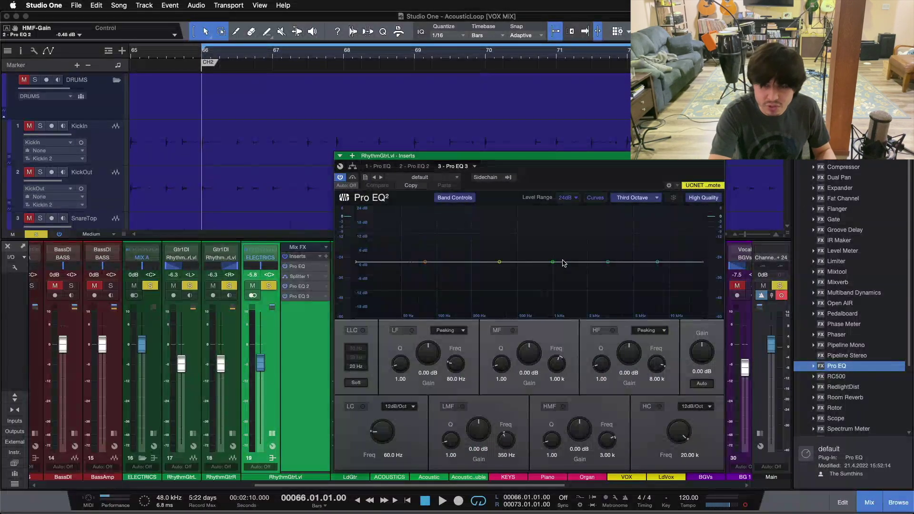
pyautogui.click(495, 263)
pyautogui.moveTo(493, 265); pyautogui.dragTo(501, 244)
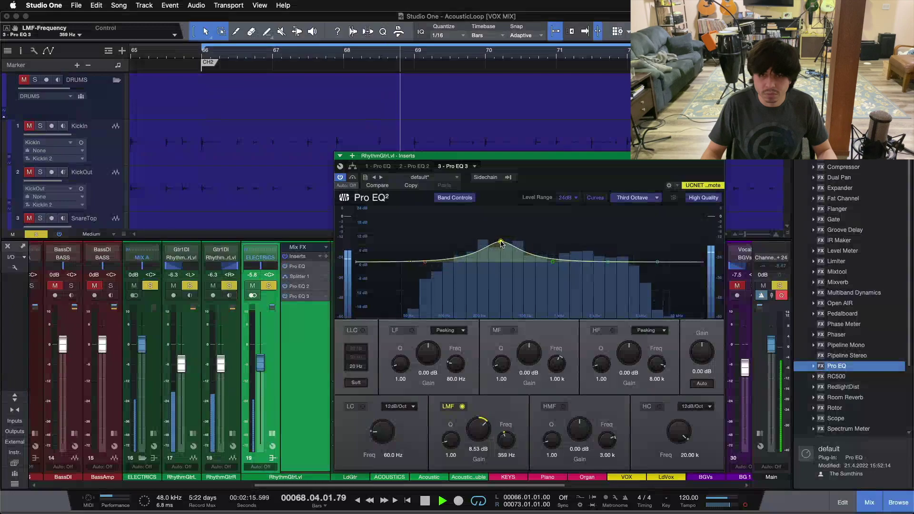
pyautogui.moveTo(490, 427); pyautogui.dragTo(483, 431)
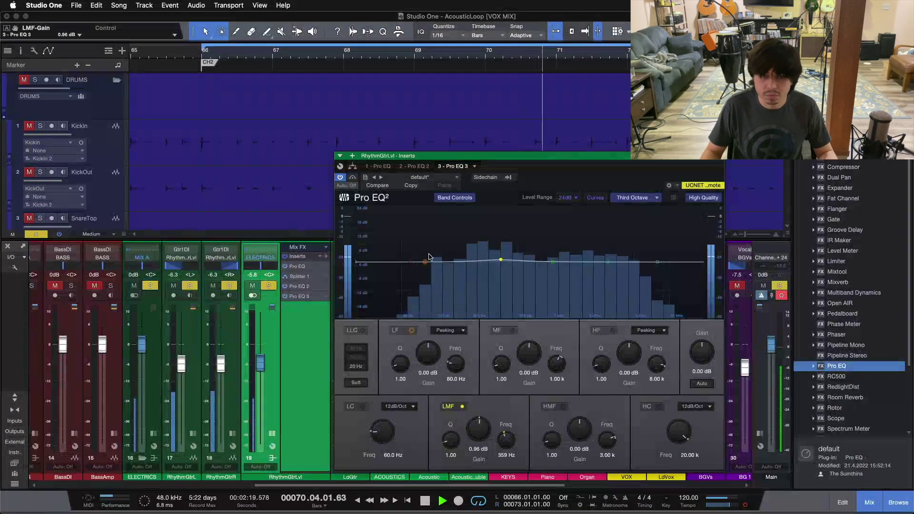
pyautogui.moveTo(425, 261); pyautogui.dragTo(455, 235)
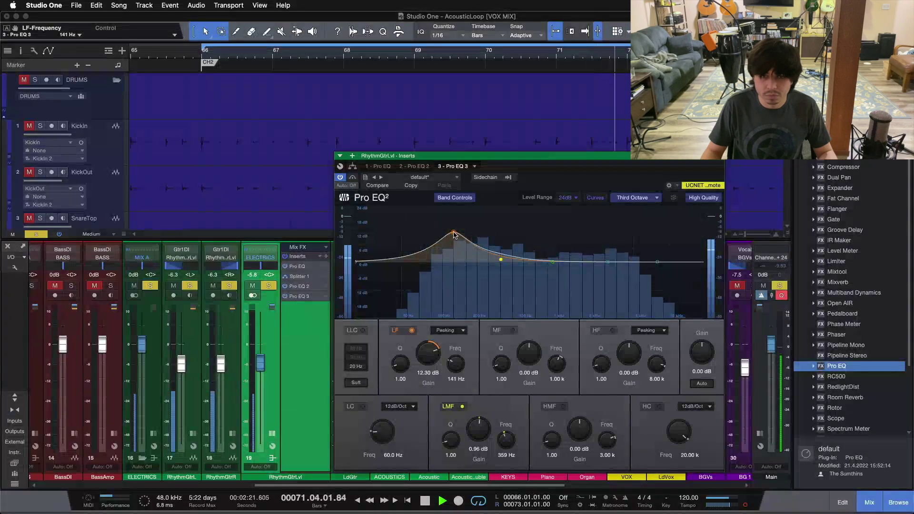
pyautogui.moveTo(429, 353); pyautogui.dragTo(431, 362)
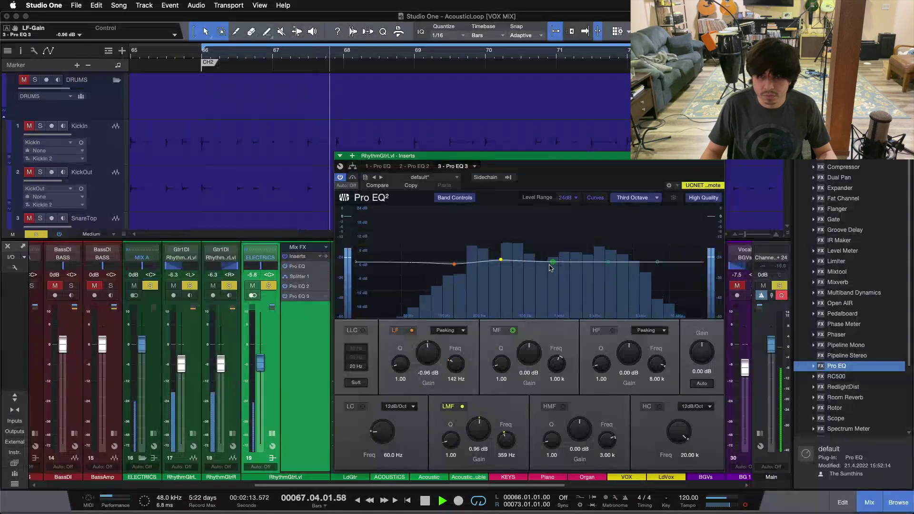
# - Set Pro EQ 3's MF band to -0.96 dB at about 1.42 kHz and its HMF band to 0.96 dB at about 4.55 kHz
pyautogui.moveTo(553, 262); pyautogui.dragTo(571, 249)
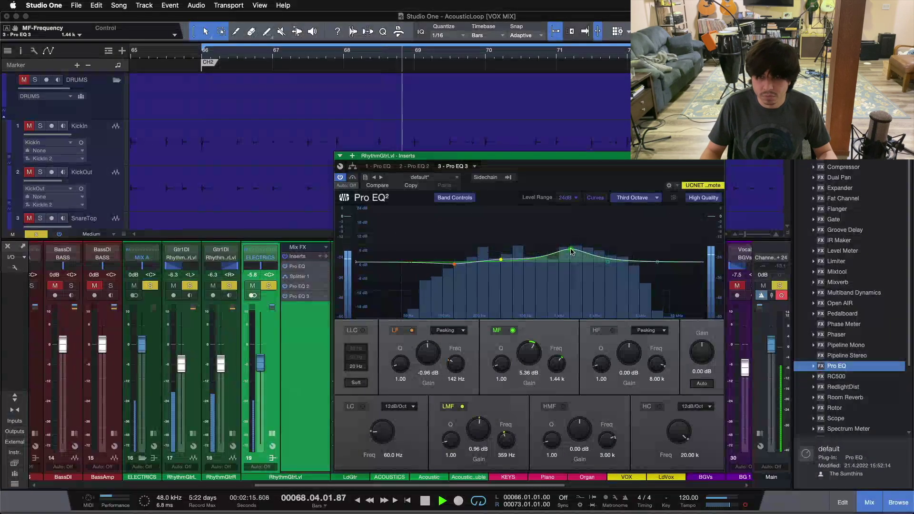
pyautogui.doubleClick(539, 351)
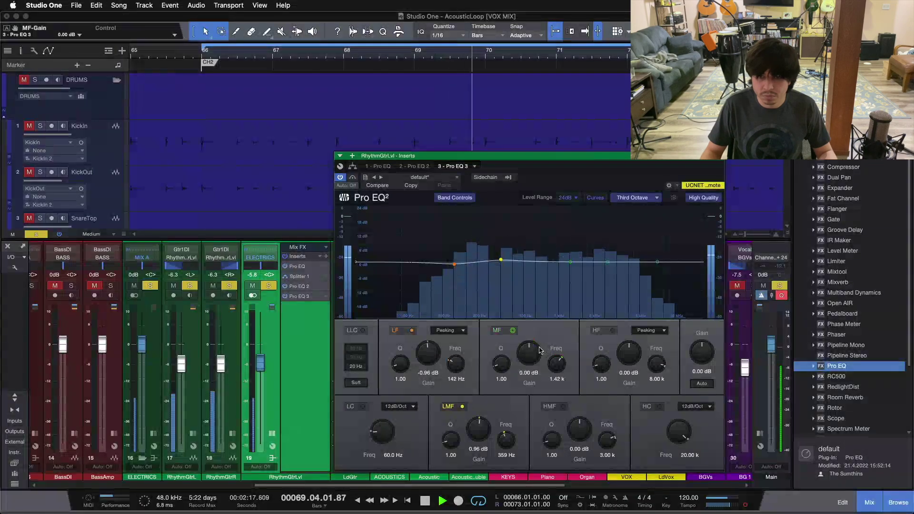
pyautogui.moveTo(608, 262); pyautogui.dragTo(629, 255)
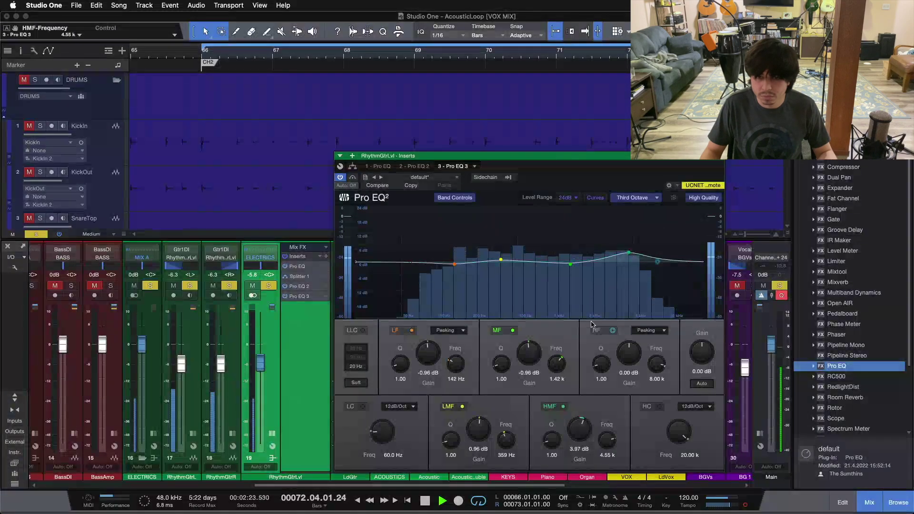
pyautogui.scroll(-3, 578, 432)
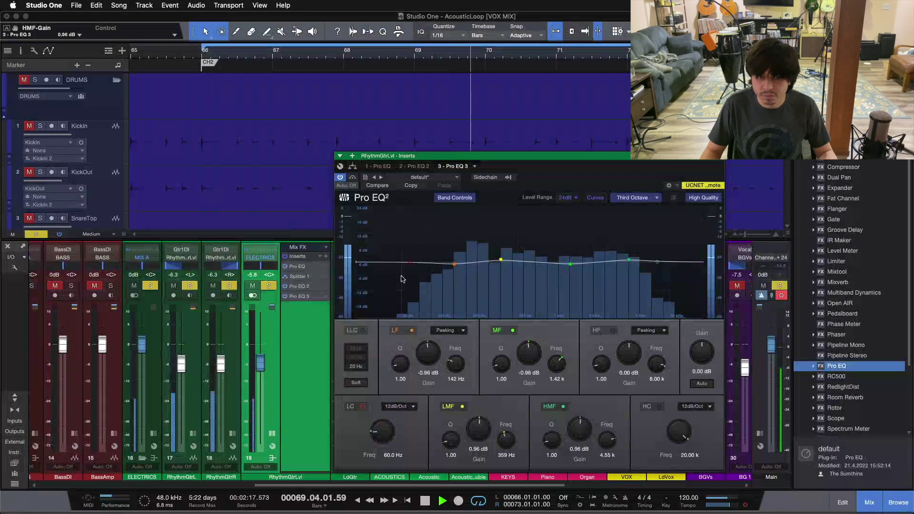
# - Add a low cut at about 70.2 Hz on Pro EQ 3 and a high cut at about 10.14 kHz on Pro EQ 2
pyautogui.moveTo(407, 266); pyautogui.dragTo(410, 265)
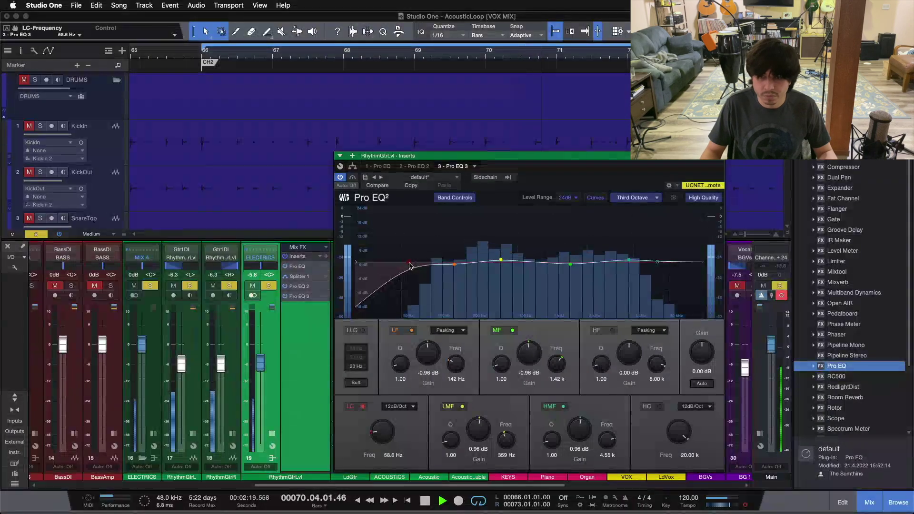
pyautogui.moveTo(410, 266); pyautogui.dragTo(419, 267)
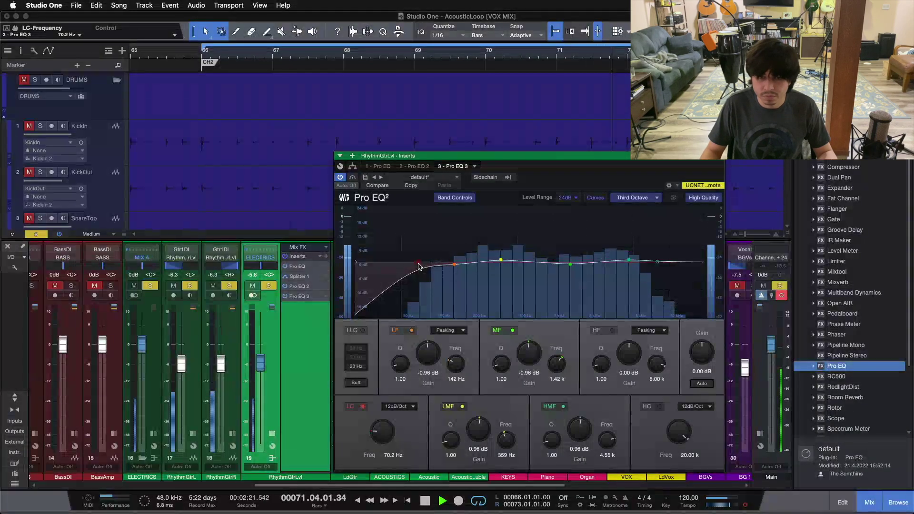
pyautogui.click(411, 167)
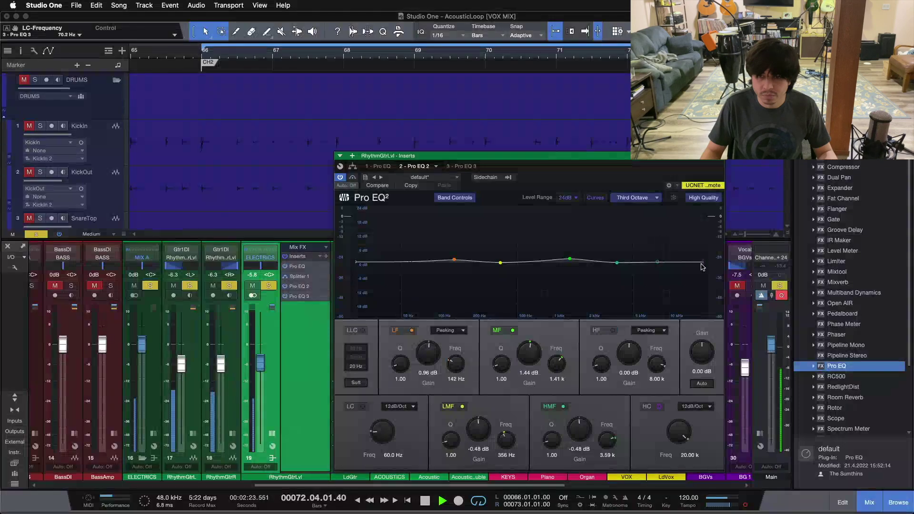
pyautogui.moveTo(702, 265); pyautogui.dragTo(670, 262)
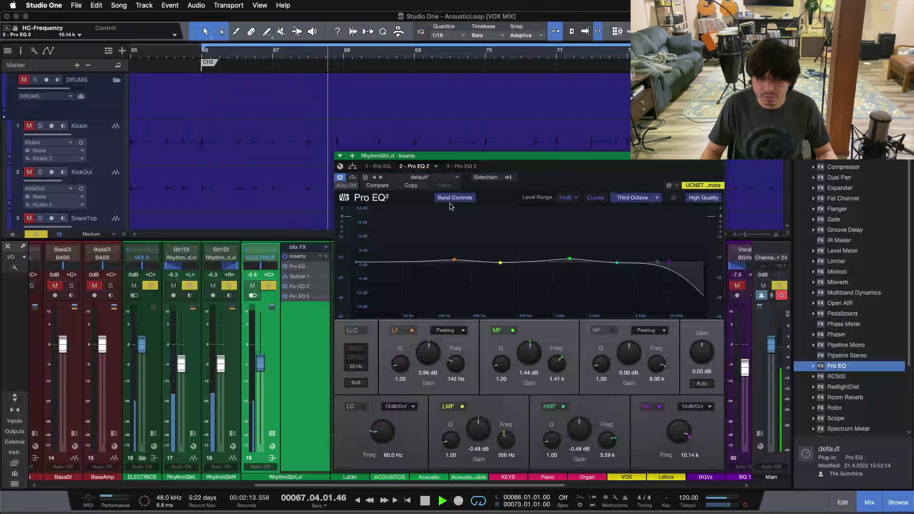
# - Unmute Splitter 1's first output in the insert routing, switch the main output back to stereo and play from the loop start
pyautogui.click(353, 167)
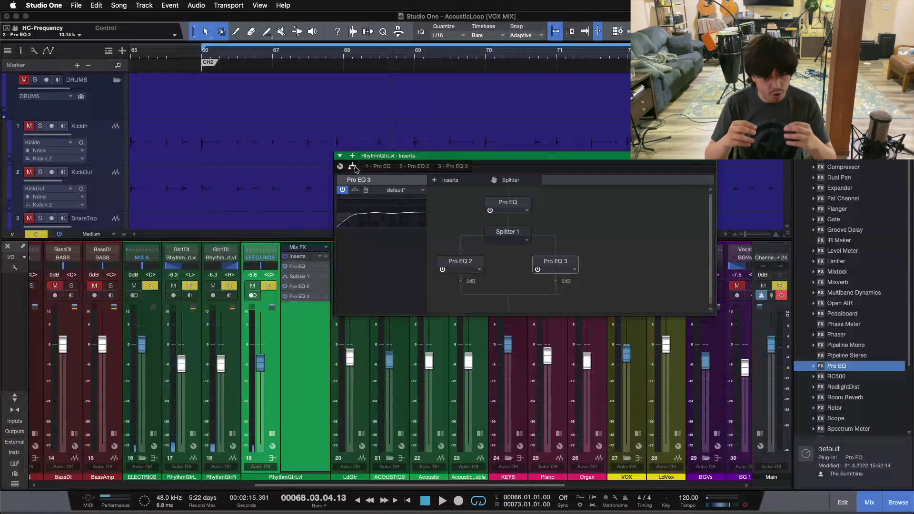
pyautogui.doubleClick(469, 261)
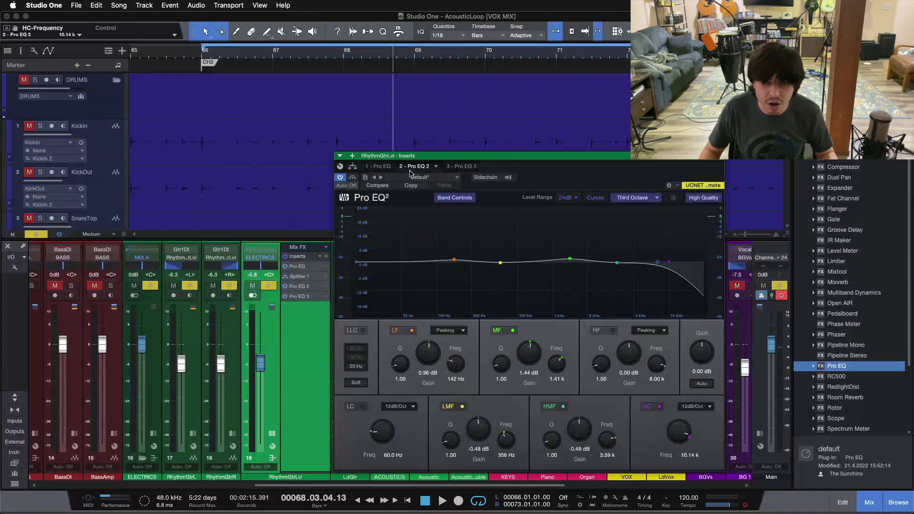
pyautogui.click(353, 167)
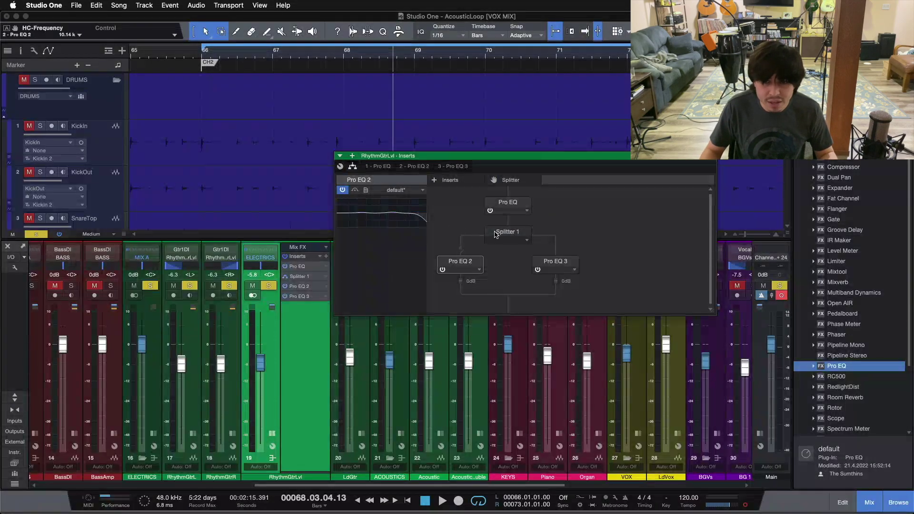
pyautogui.click(397, 202)
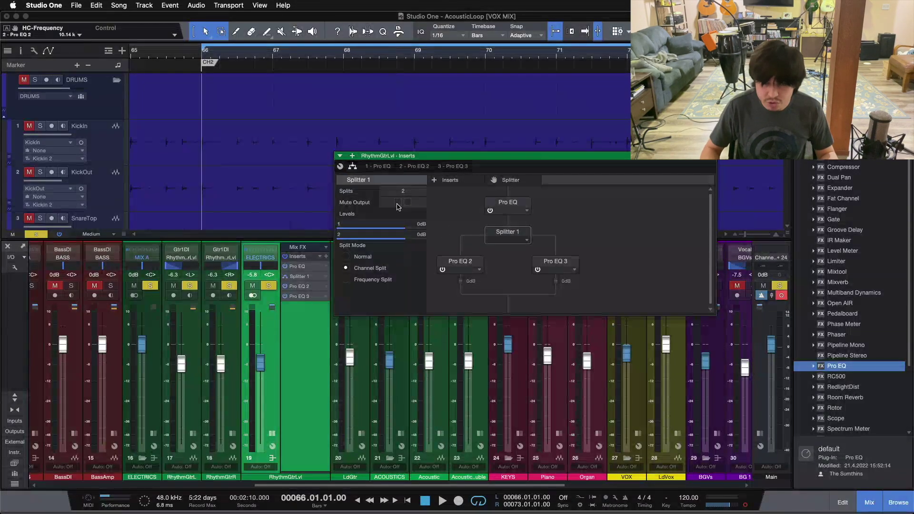
pyautogui.click(746, 506)
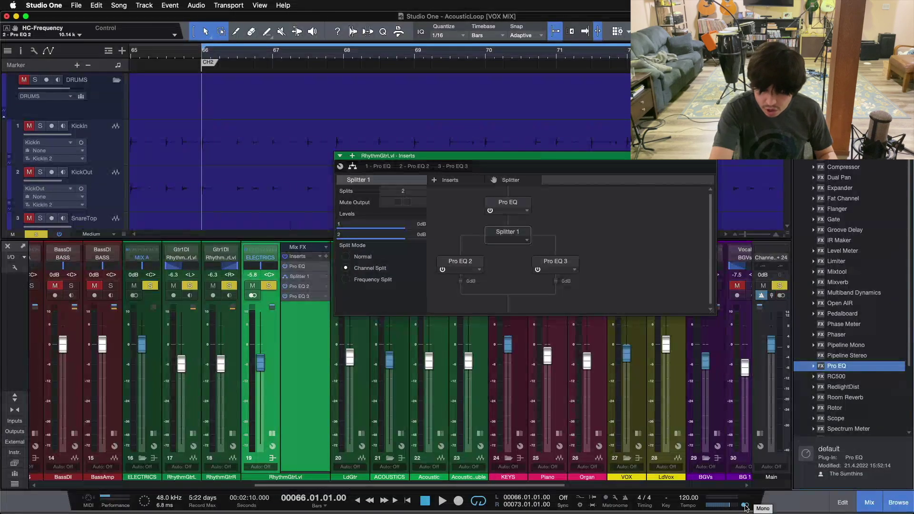
pyautogui.press('space')
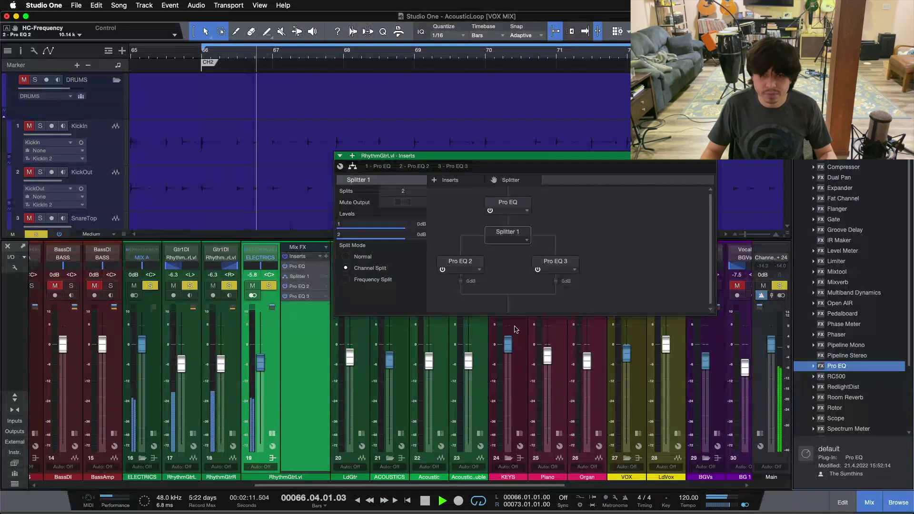
# - Bypass and re-enable Pro EQ 2 and Pro EQ 3 during playback to compare the sound, and close the inserts window
pyautogui.click(558, 263)
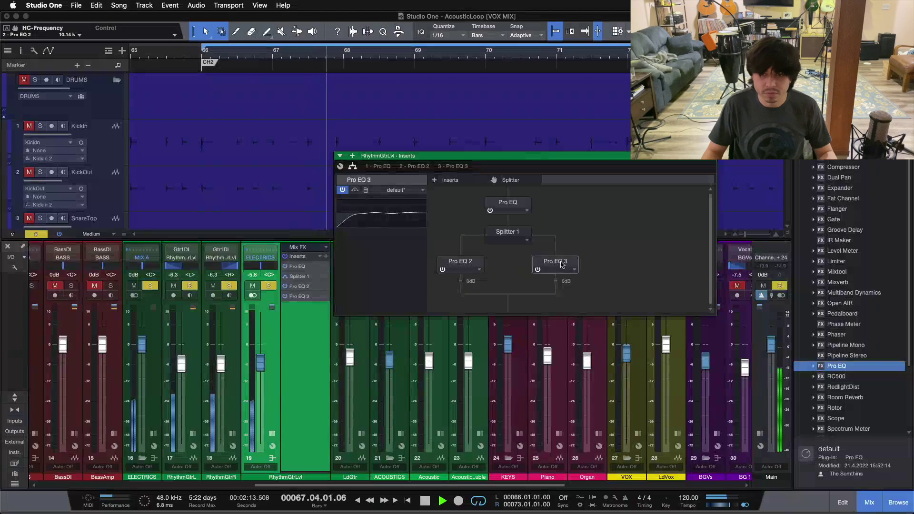
pyautogui.click(285, 287)
pyautogui.click(286, 296)
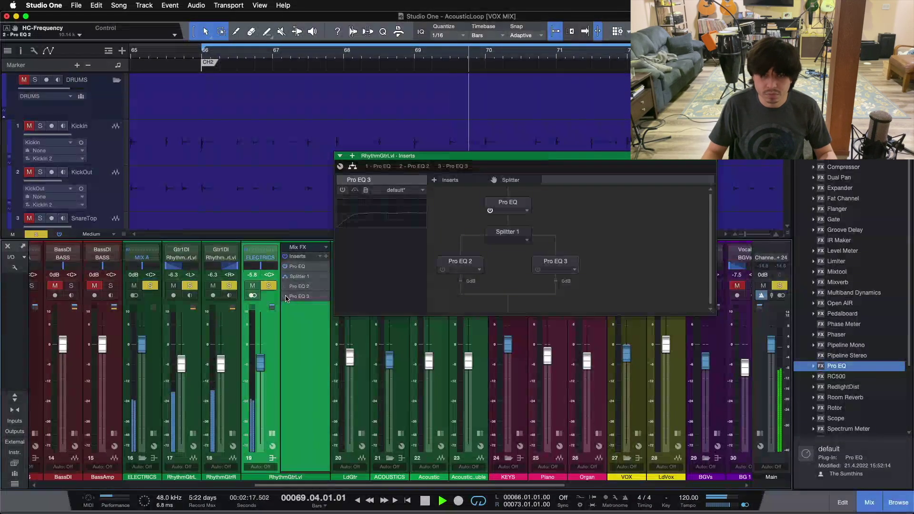
pyautogui.click(286, 296)
pyautogui.click(285, 286)
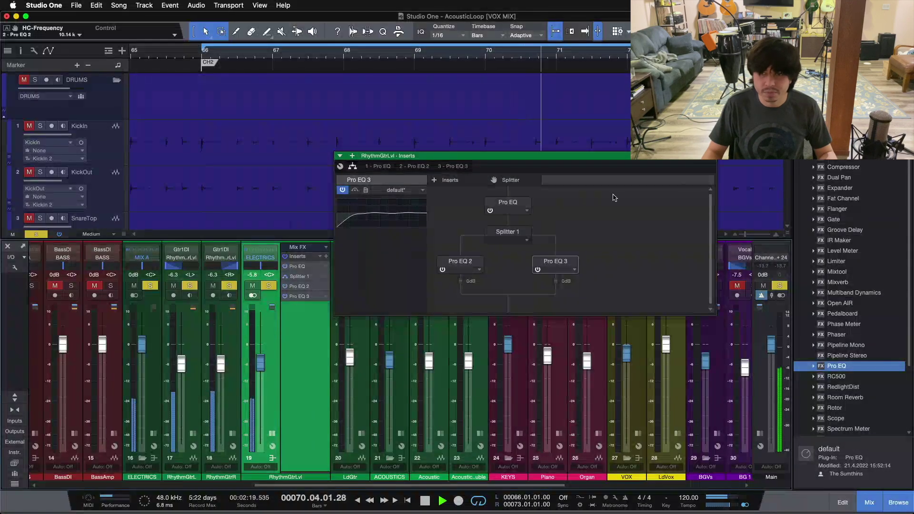
pyautogui.click(707, 161)
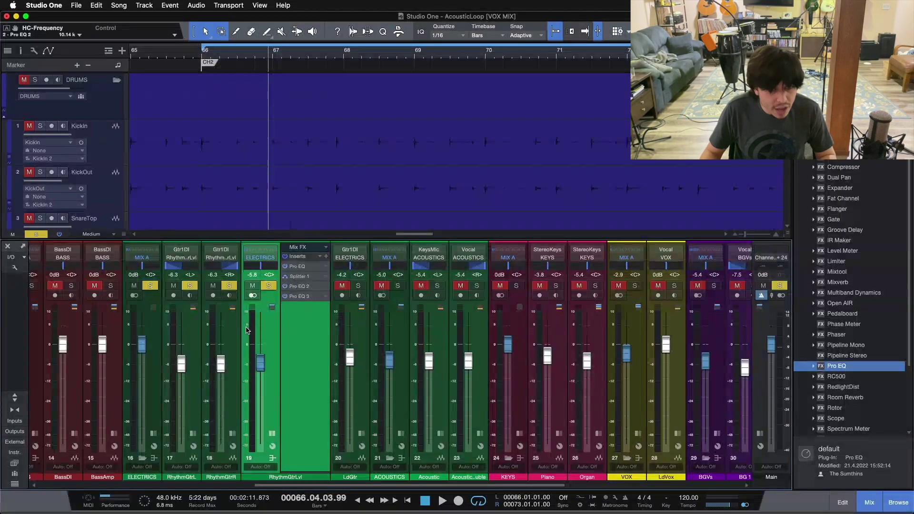
pyautogui.click(184, 331)
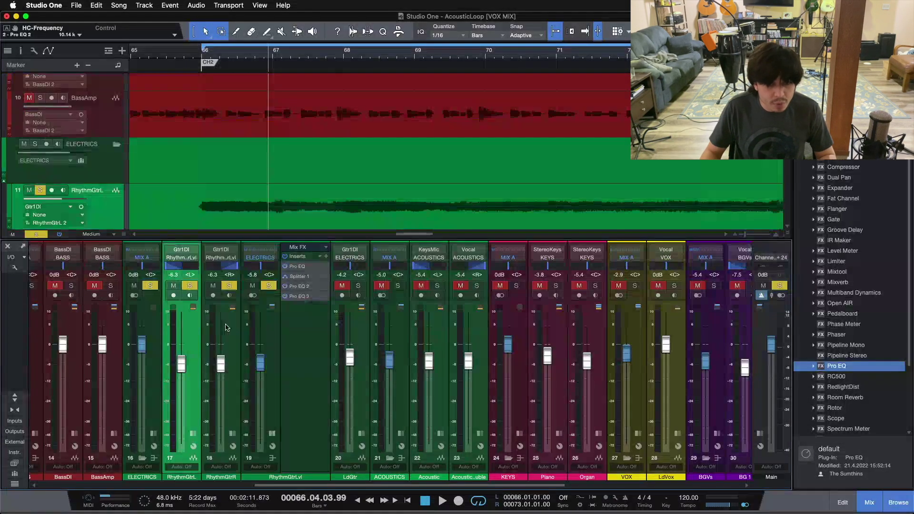
pyautogui.click(226, 328)
pyautogui.click(562, 376)
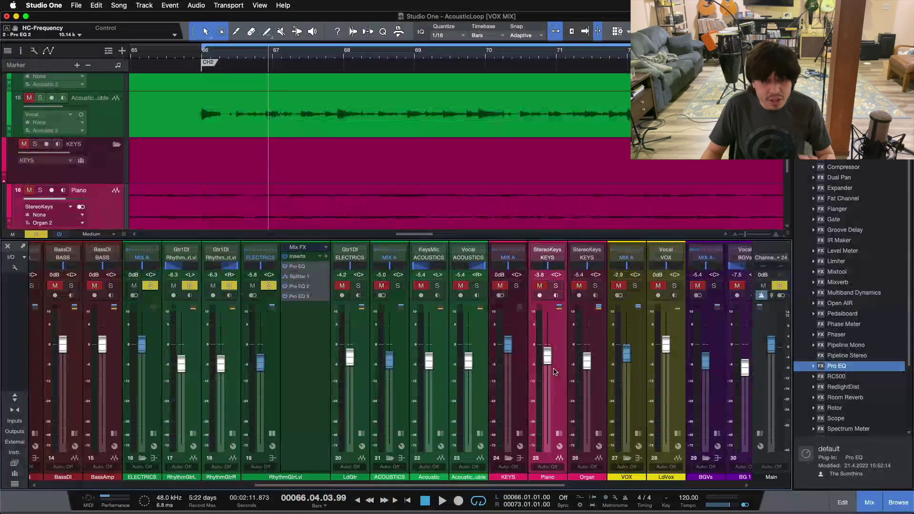
pyautogui.scroll(-1, 371, 200)
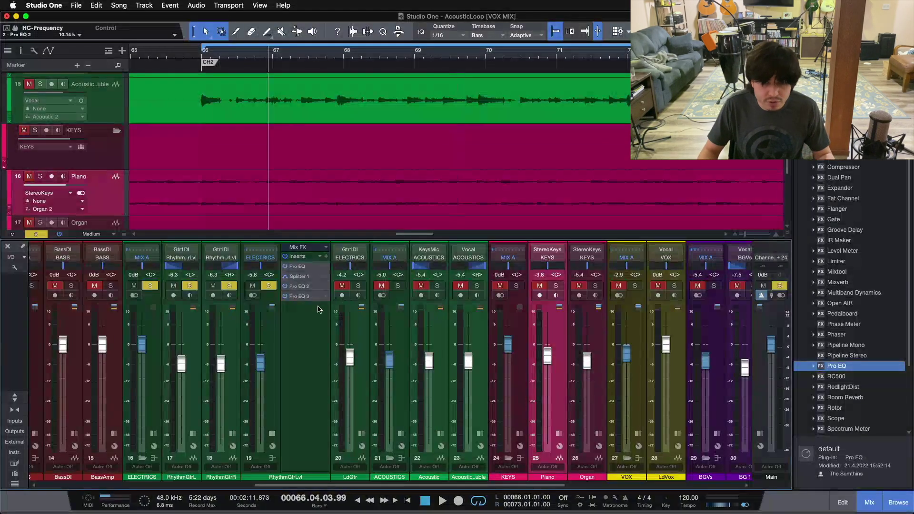
# - Remove Splitter 1, Pro EQ 2 and Pro EQ 3 from the RhythmGtrLvl insert routing and close its inserts window
pyautogui.click(298, 277)
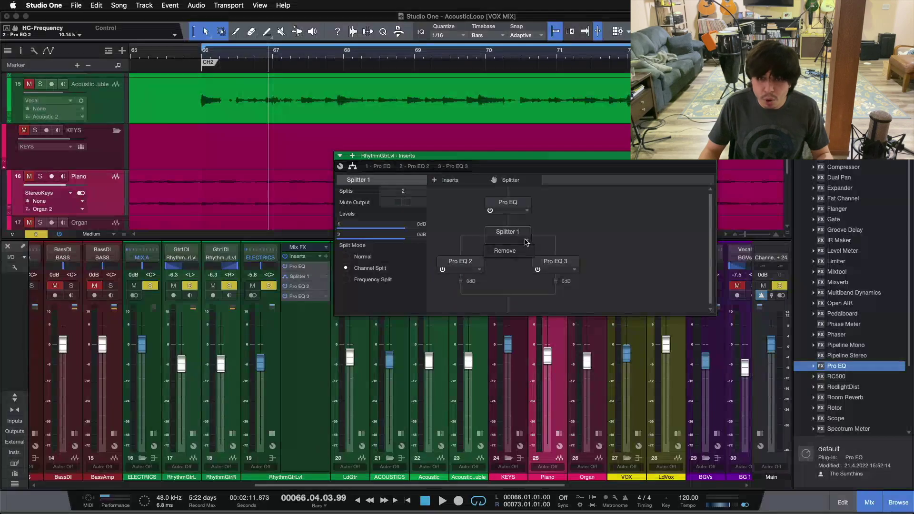
pyautogui.click(519, 251)
pyautogui.rightClick(475, 238)
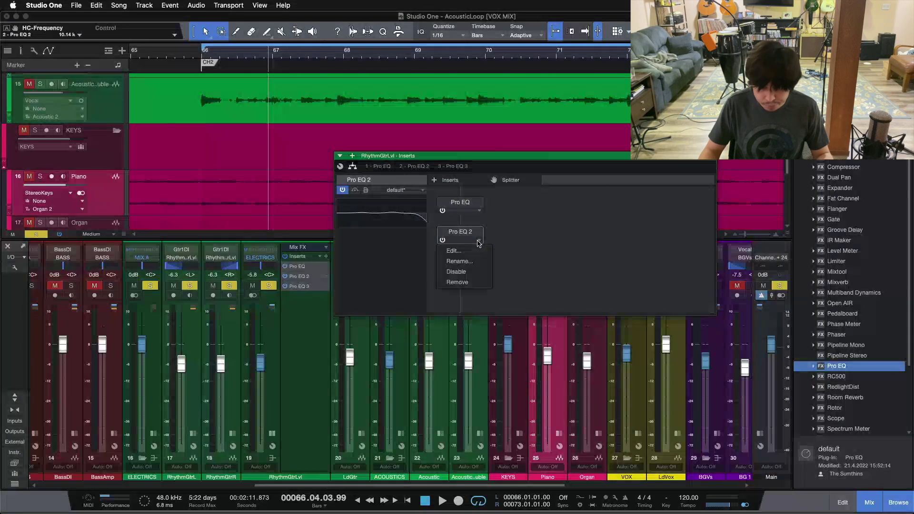
pyautogui.click(462, 281)
pyautogui.rightClick(480, 242)
pyautogui.click(461, 273)
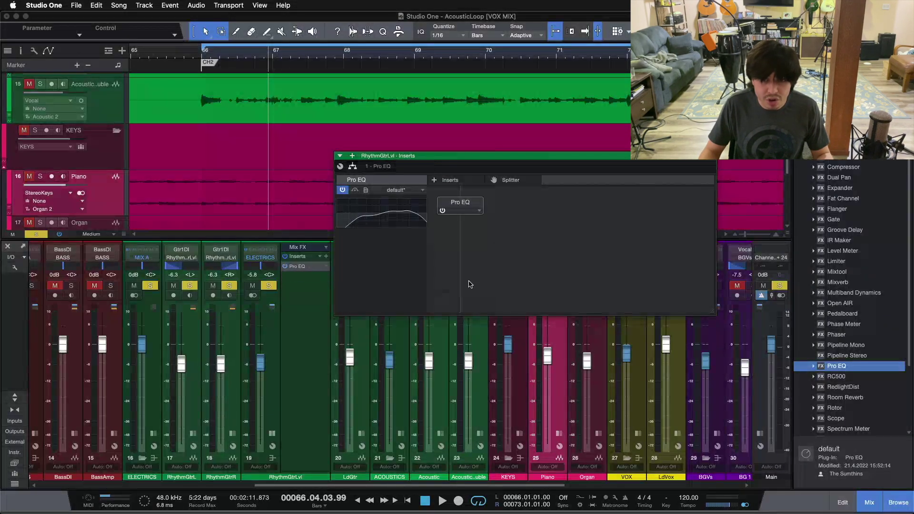
pyautogui.click(711, 162)
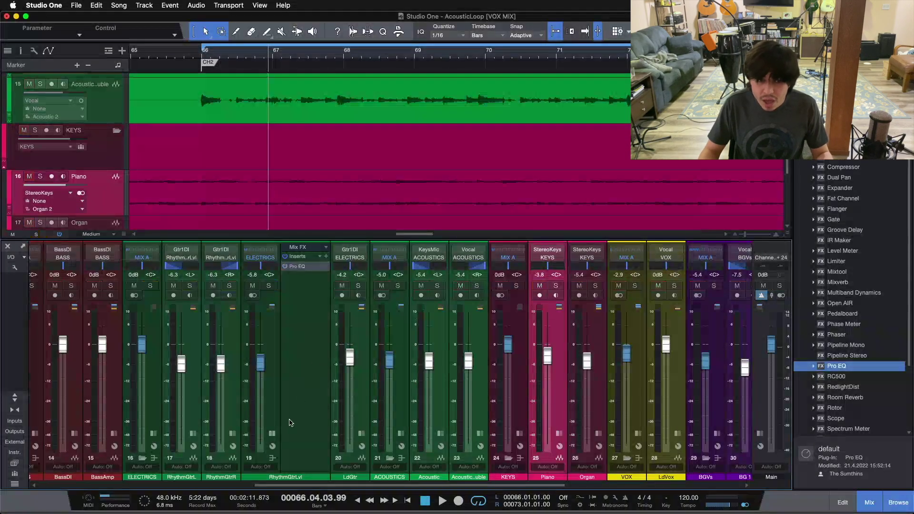
# - Collapse the RhythmGtrLvl channel's inserts and expand the BASS bus in the mixer to show its inserts
pyautogui.click(272, 433)
pyautogui.moveTo(279, 486); pyautogui.dragTo(375, 483)
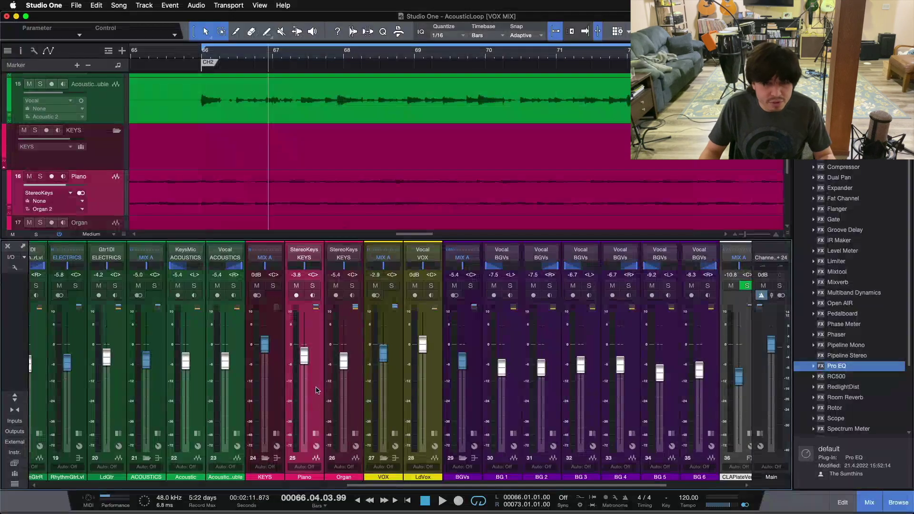
pyautogui.click(323, 485)
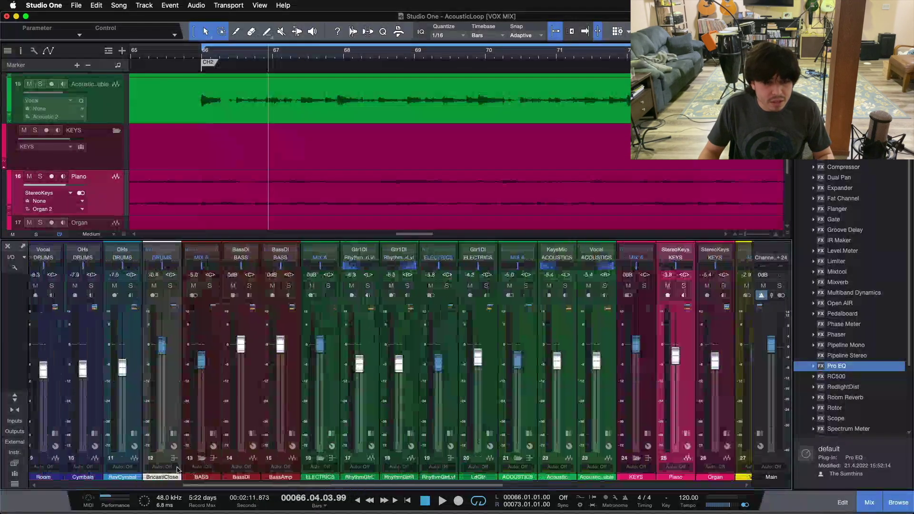
pyautogui.click(232, 434)
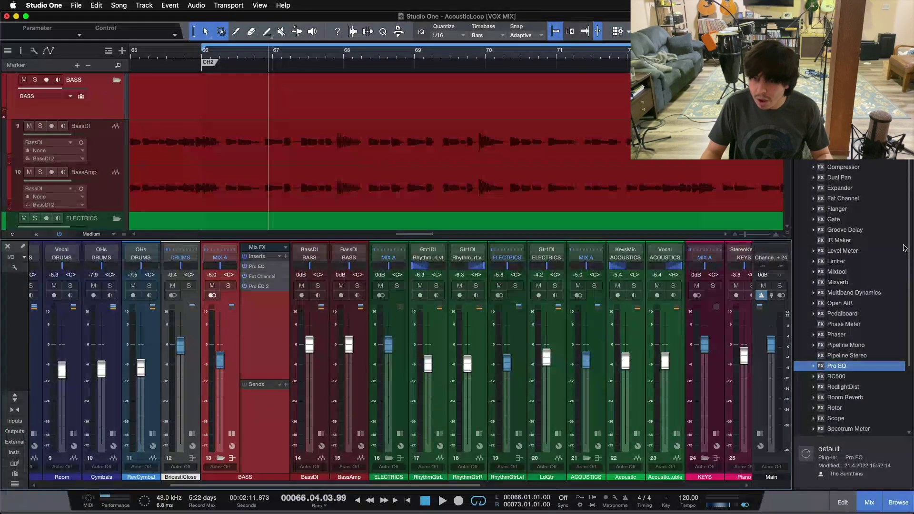
# - Open Pro EQ 2 on the BASS bus, then solo the bus and play the loop to hear it alone
pyautogui.scroll(4, 835, 336)
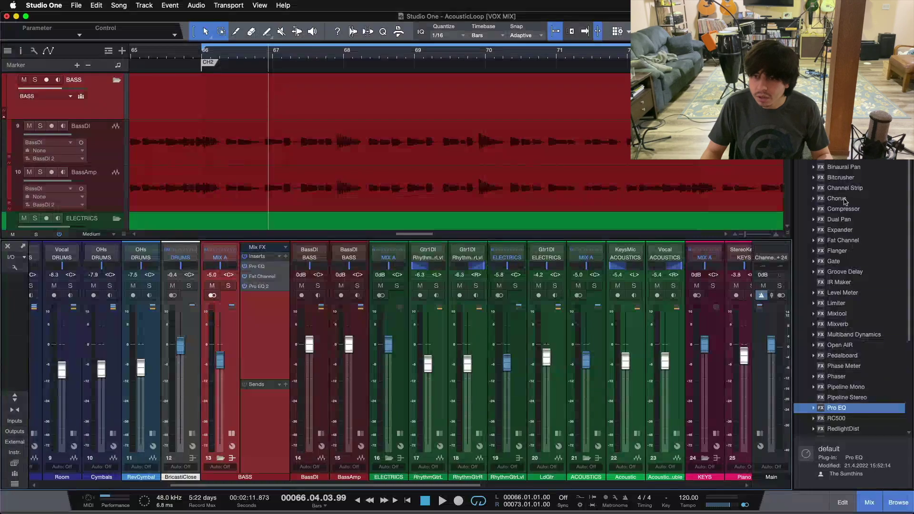
pyautogui.click(261, 287)
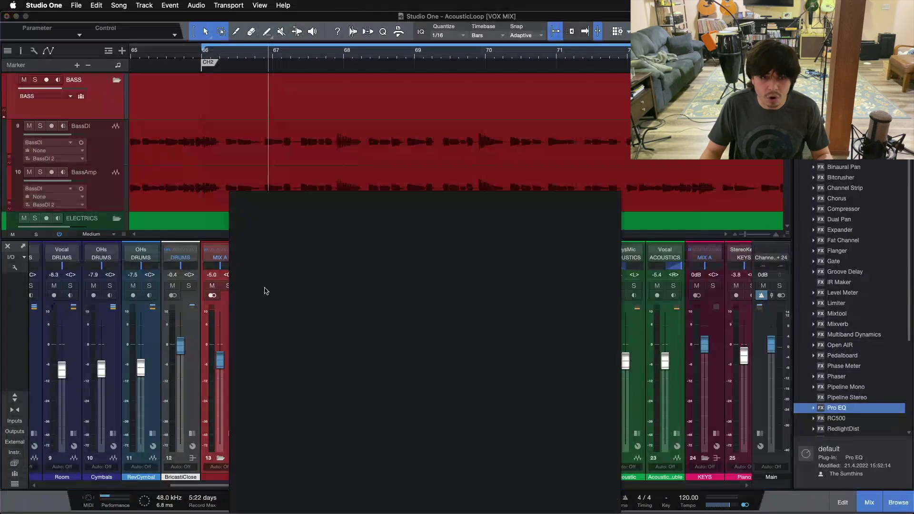
pyautogui.press('s')
pyautogui.moveTo(449, 218); pyautogui.dragTo(523, 168)
pyautogui.press('space')
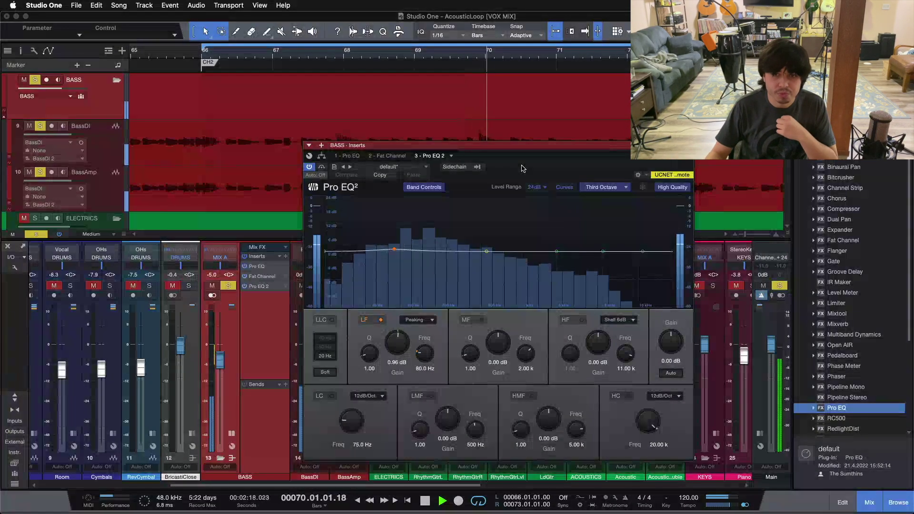
pyautogui.moveTo(529, 171)
pyautogui.mouseDown()
pyautogui.moveTo(573, 116)
pyautogui.moveTo(554, 151)
pyautogui.moveTo(514, 180)
pyautogui.moveTo(523, 186)
pyautogui.mouseUp()
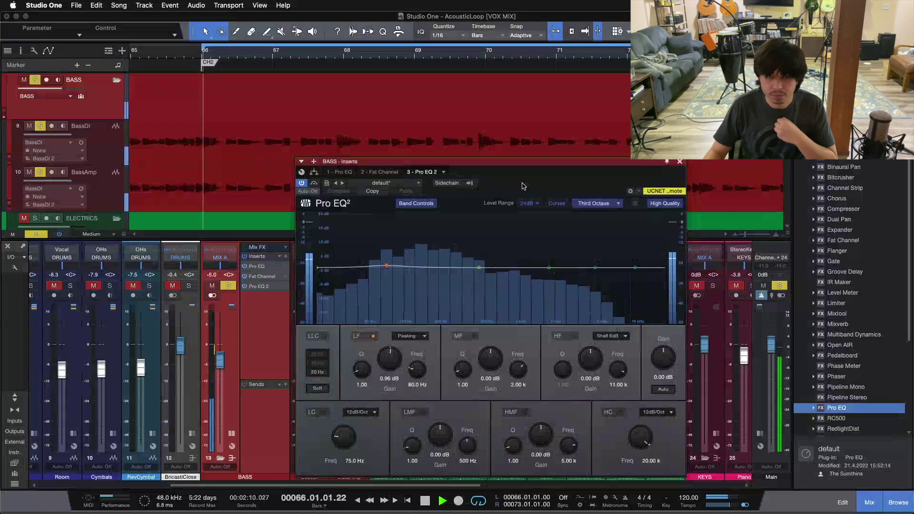
pyautogui.press('space')
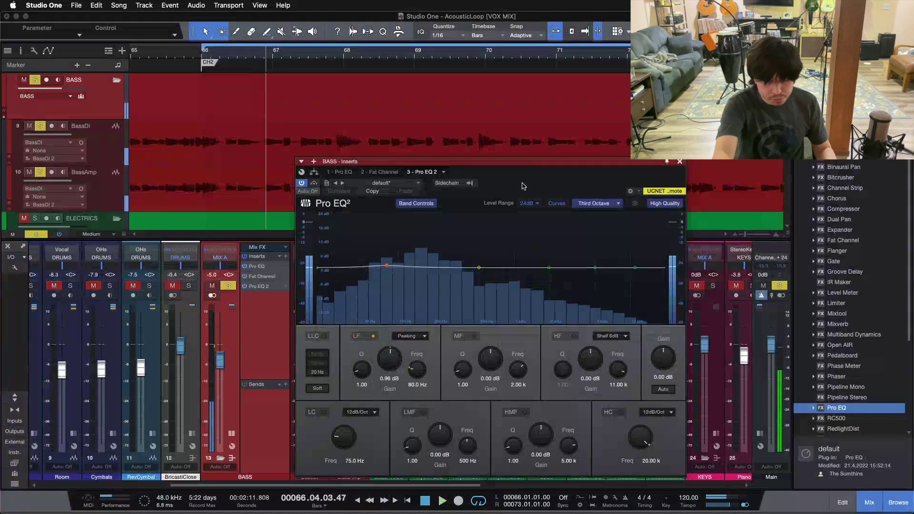
# - Place a Splitter after Pro EQ 2 in the BASS insert routing and set its mode to Frequency Split
pyautogui.click(314, 173)
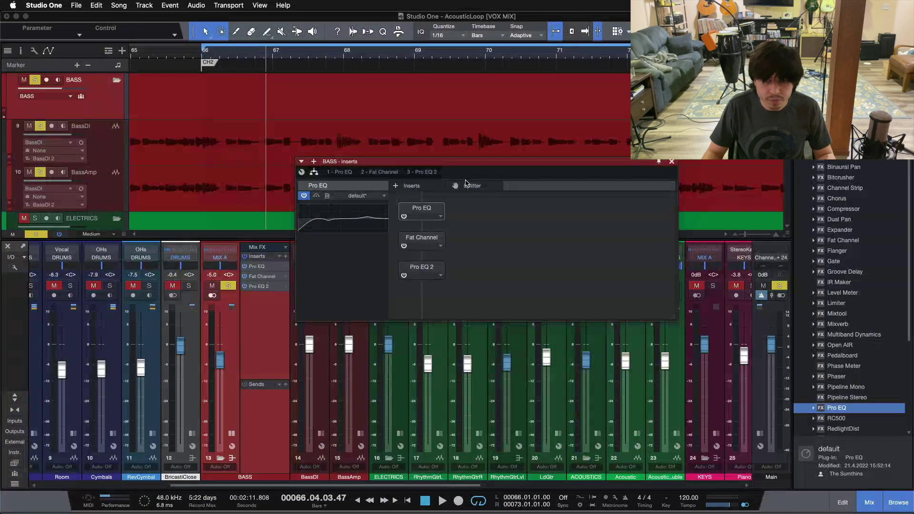
pyautogui.moveTo(472, 187); pyautogui.dragTo(425, 260)
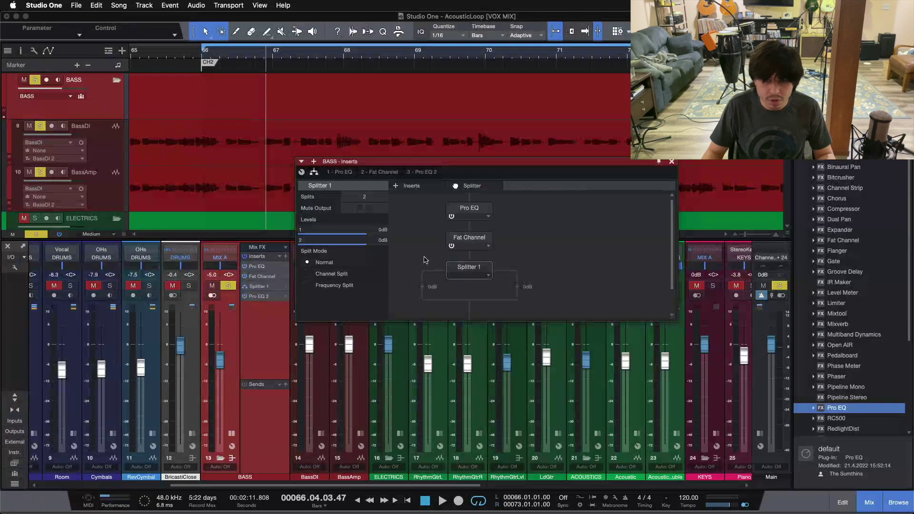
pyautogui.scroll(-2, 476, 285)
pyautogui.moveTo(466, 299); pyautogui.dragTo(467, 230)
pyautogui.scroll(2, 522, 250)
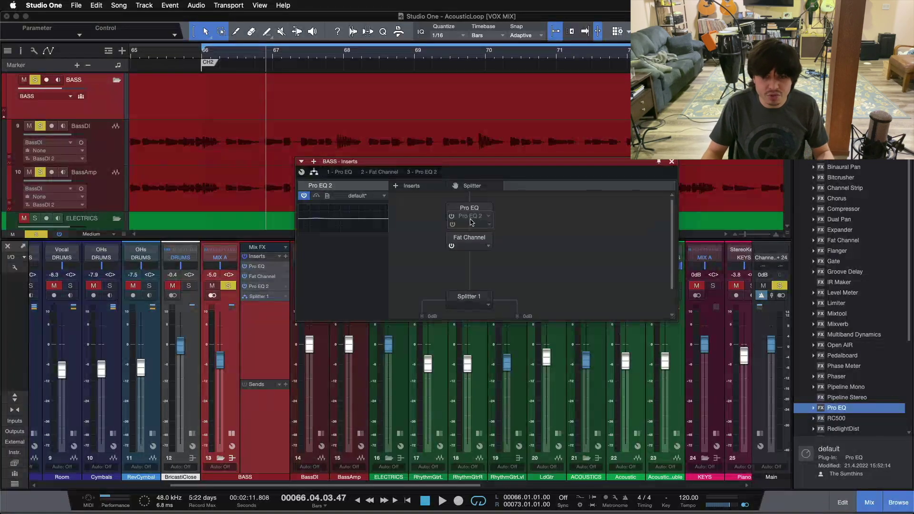
pyautogui.scroll(-2, 569, 278)
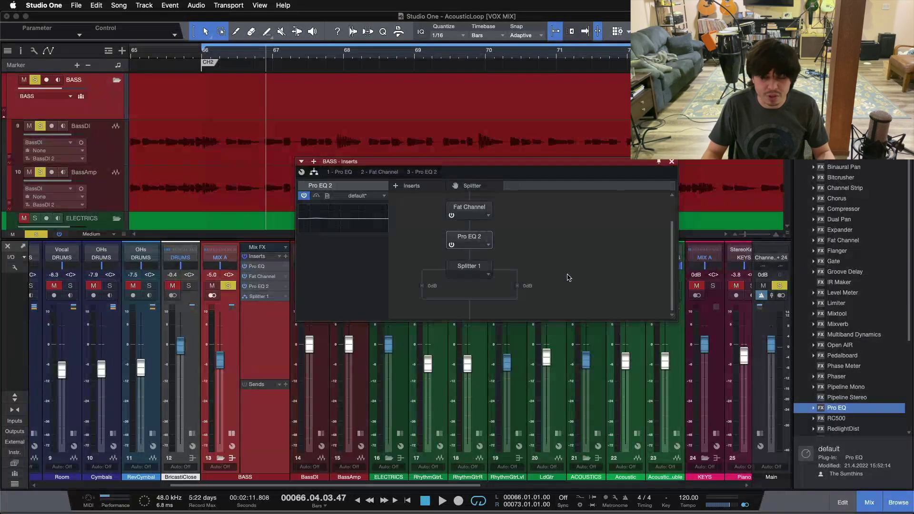
pyautogui.click(466, 271)
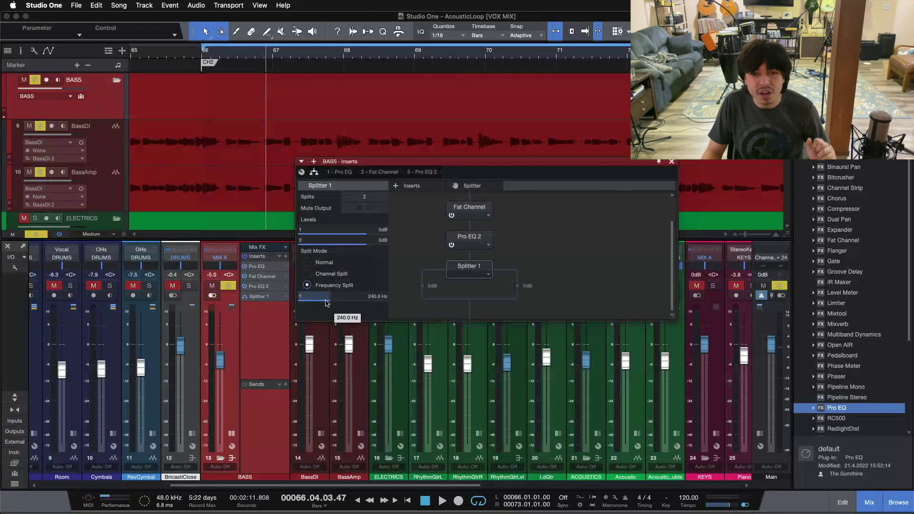
# - With the bass playing, set Pro EQ 2's MF frequency to about 1.45 kHz and its LMF frequency to about 276 Hz
pyautogui.click(414, 172)
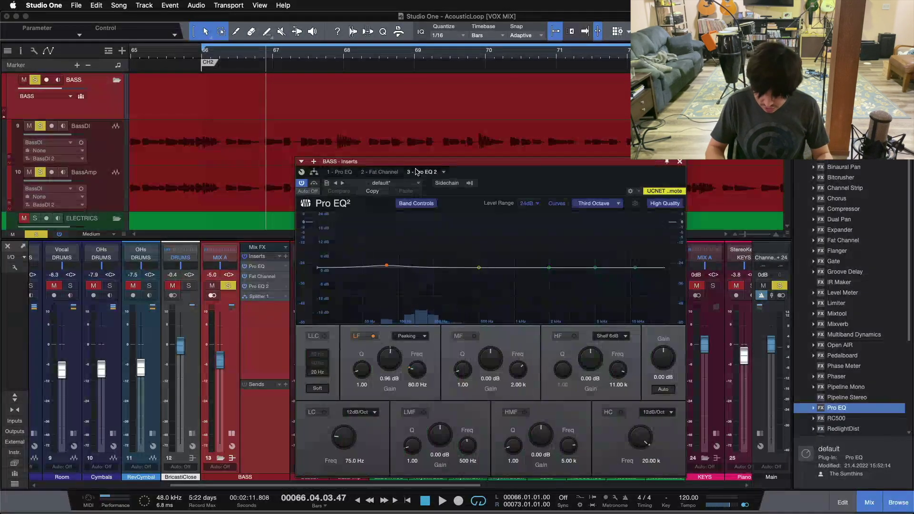
pyautogui.press('space')
pyautogui.press('space')
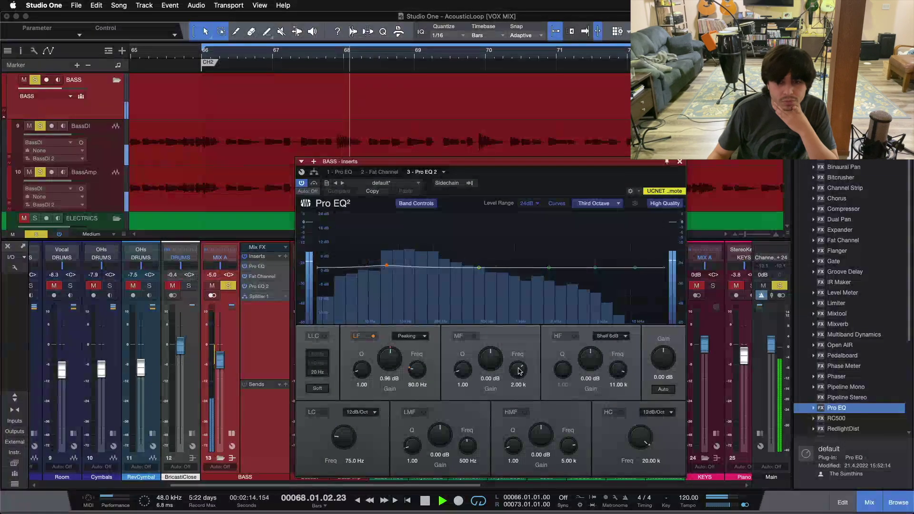
pyautogui.moveTo(519, 367); pyautogui.dragTo(520, 371)
pyautogui.moveTo(467, 438); pyautogui.dragTo(467, 441)
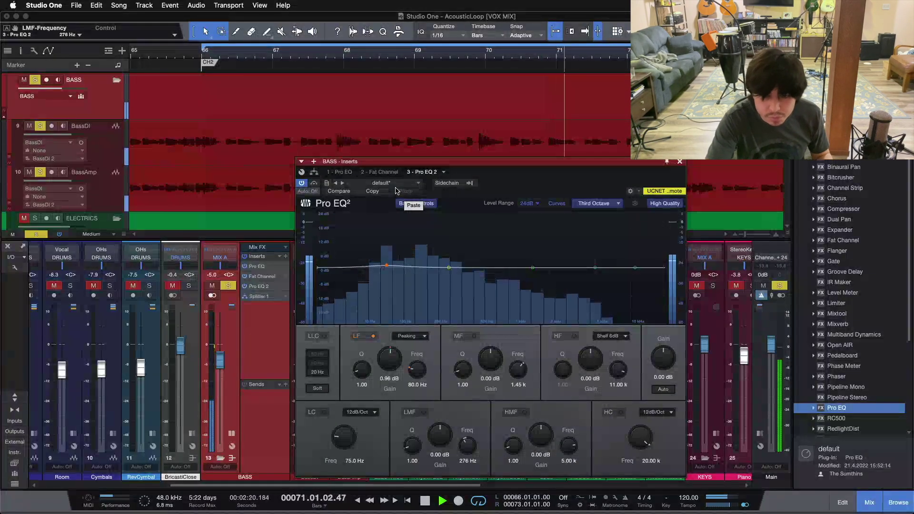
# - Set Splitter 1's crossover frequency to 276 Hz in the BASS insert routing
pyautogui.click(314, 173)
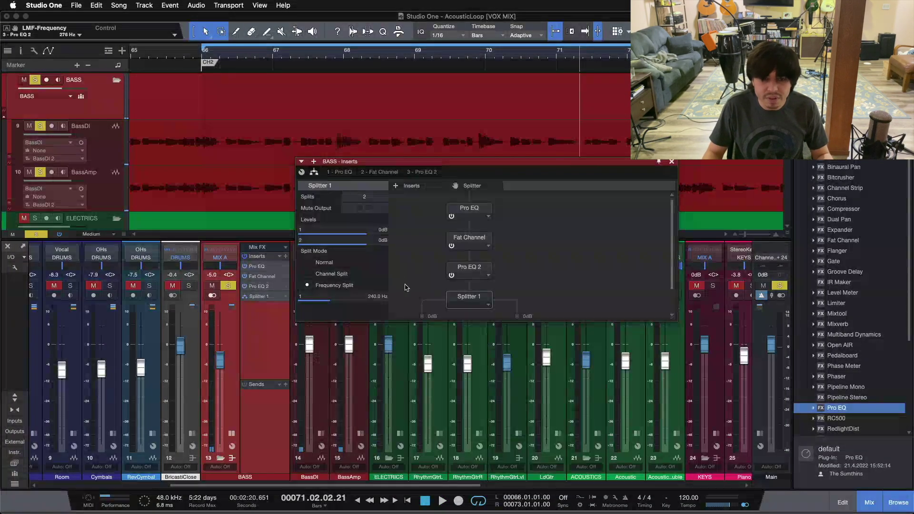
pyautogui.scroll(3, 364, 303)
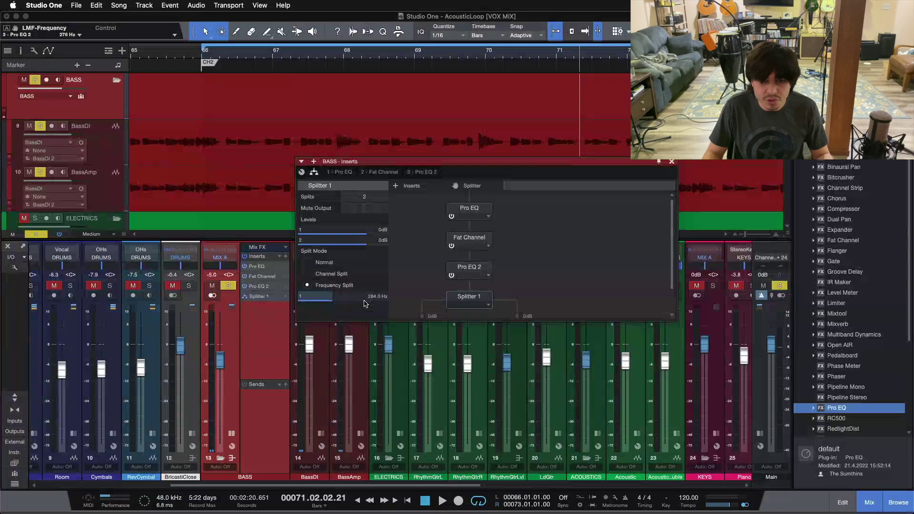
pyautogui.scroll(-2, 592, 266)
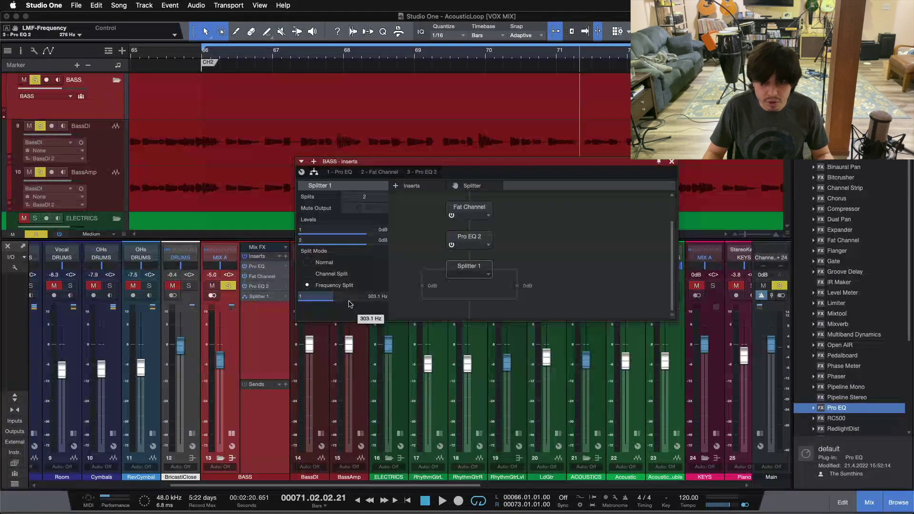
pyautogui.doubleClick(373, 296)
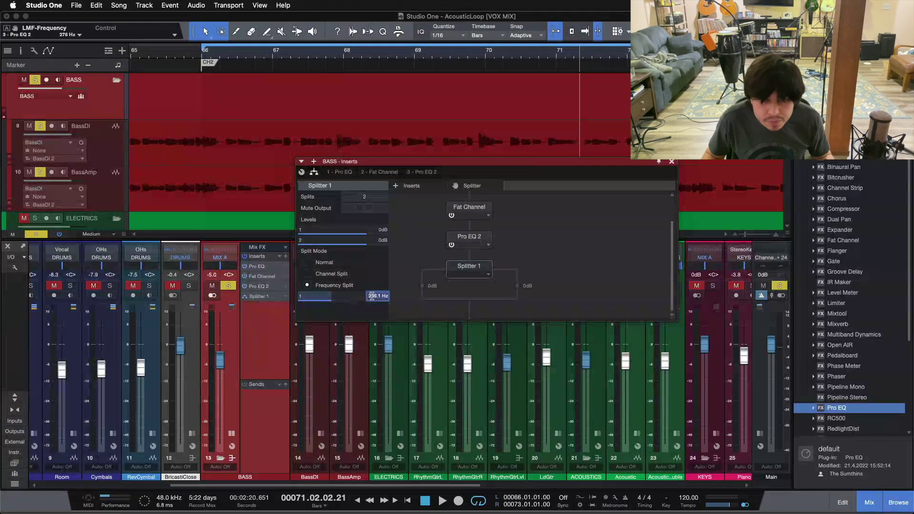
pyautogui.write('27')
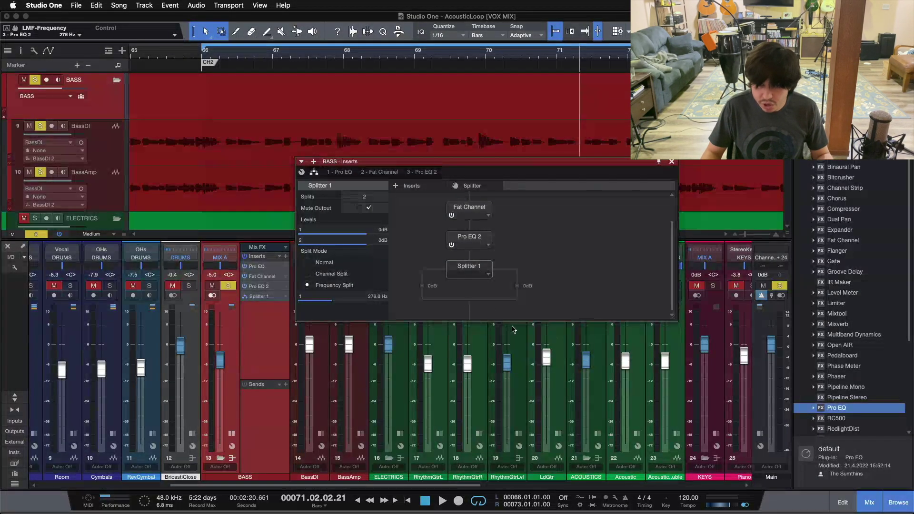
# - Audition the low and high bass bands separately by muting Splitter 1's second output, then its first, during playback
pyautogui.press('space')
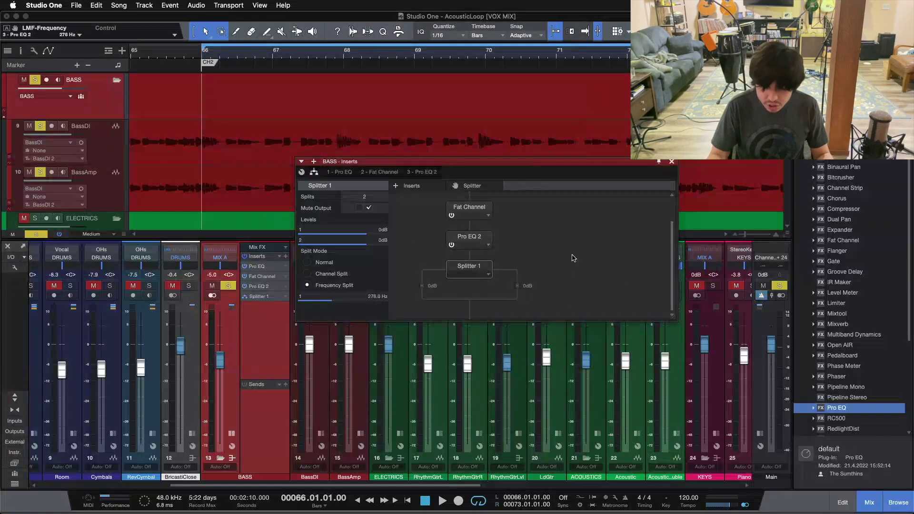
pyautogui.press('space')
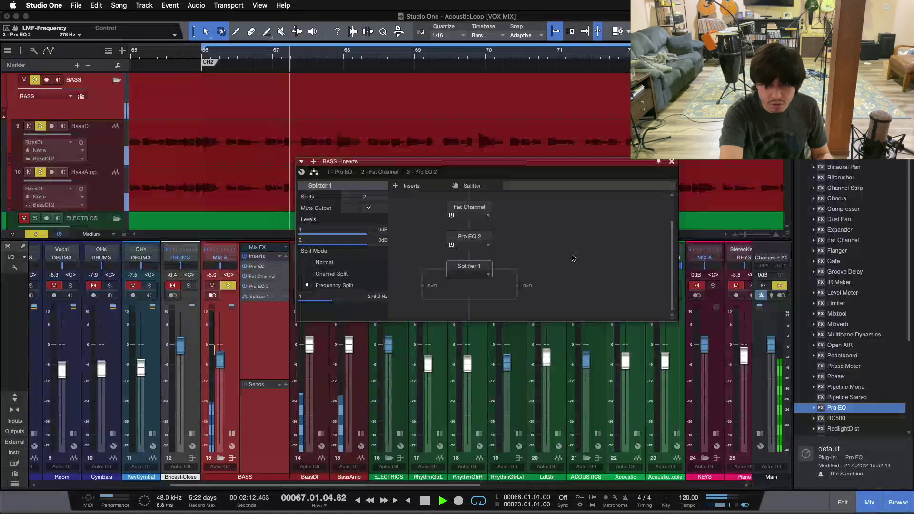
pyautogui.press('space')
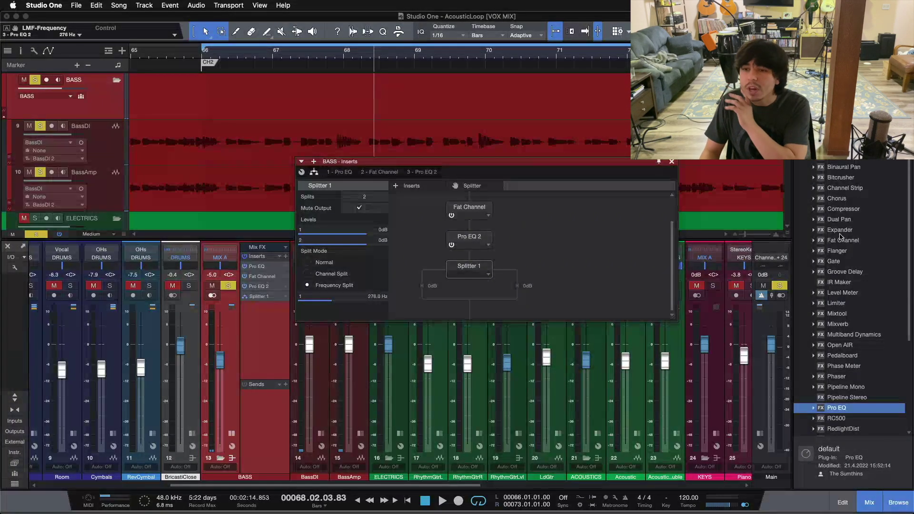
# - Add a Chorus to the high-frequency branch of Splitter 1 and play the bass from the loop start
pyautogui.moveTo(840, 200); pyautogui.dragTo(523, 285)
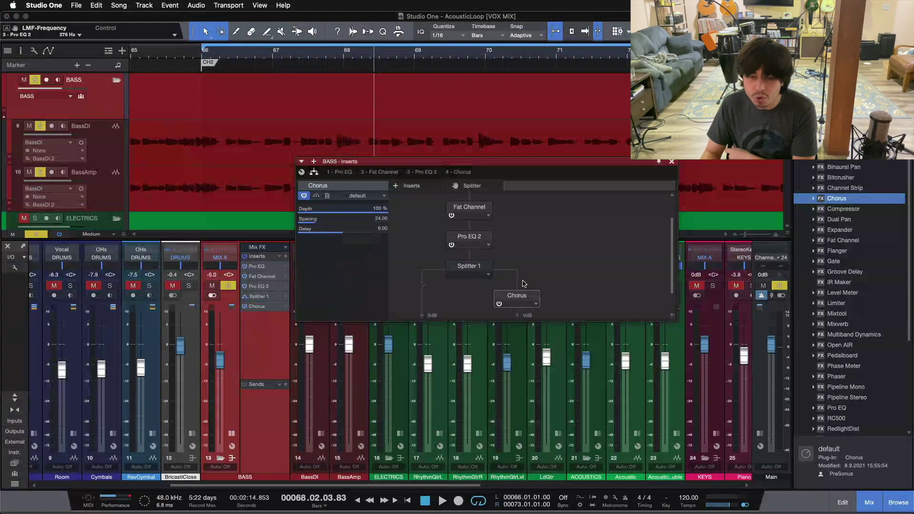
pyautogui.scroll(-1, 550, 255)
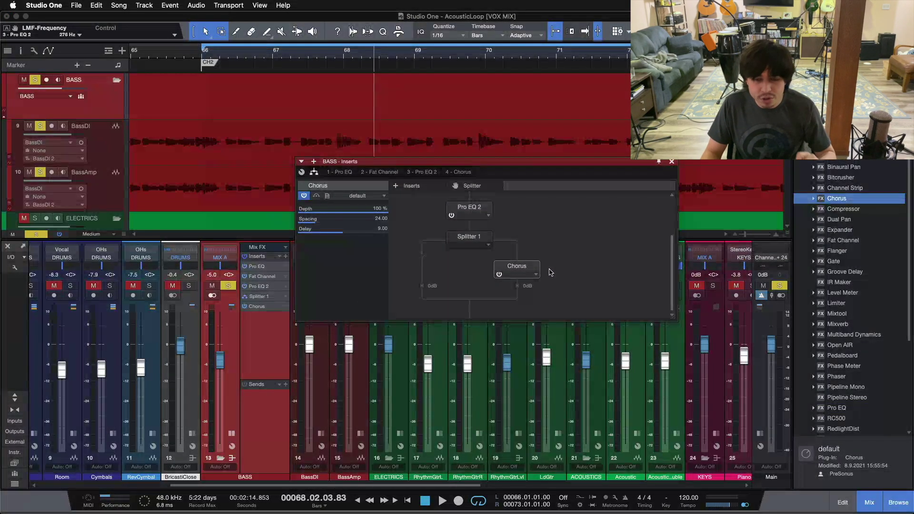
pyautogui.press(',')
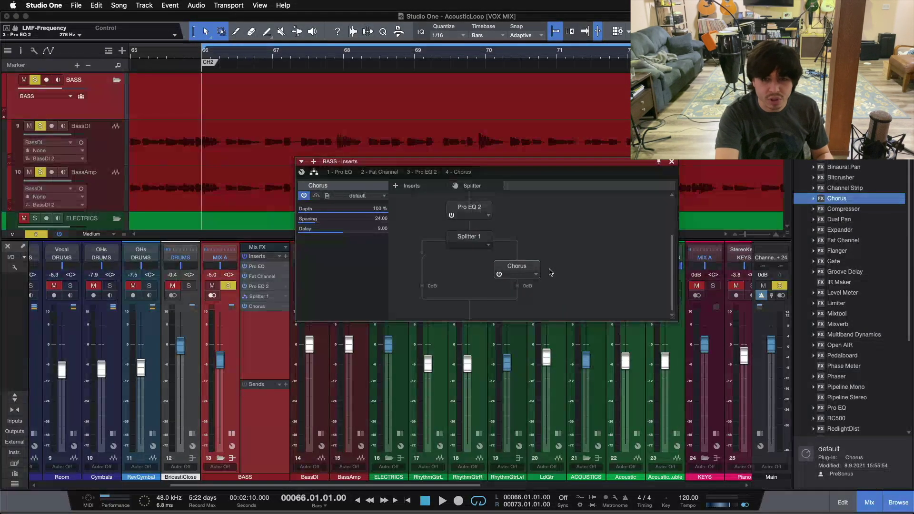
pyautogui.press('space')
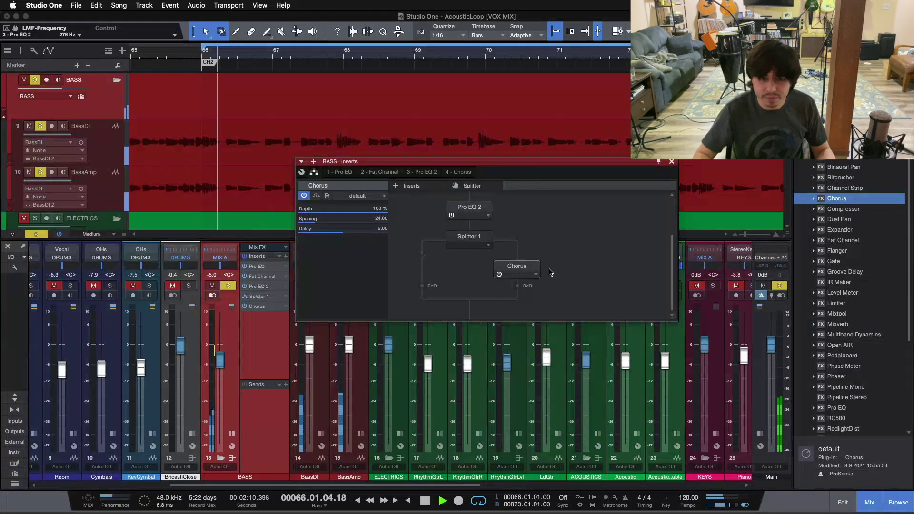
# - Open the Chorus on Splitter 1's high-frequency branch and set its stereo width to 0.00 while the bass plays
pyautogui.doubleClick(519, 267)
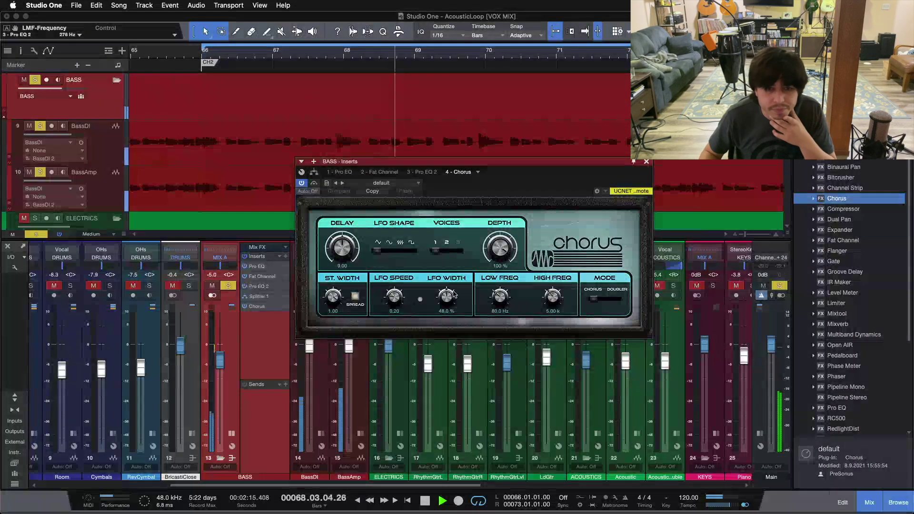
pyautogui.moveTo(334, 299); pyautogui.dragTo(316, 412)
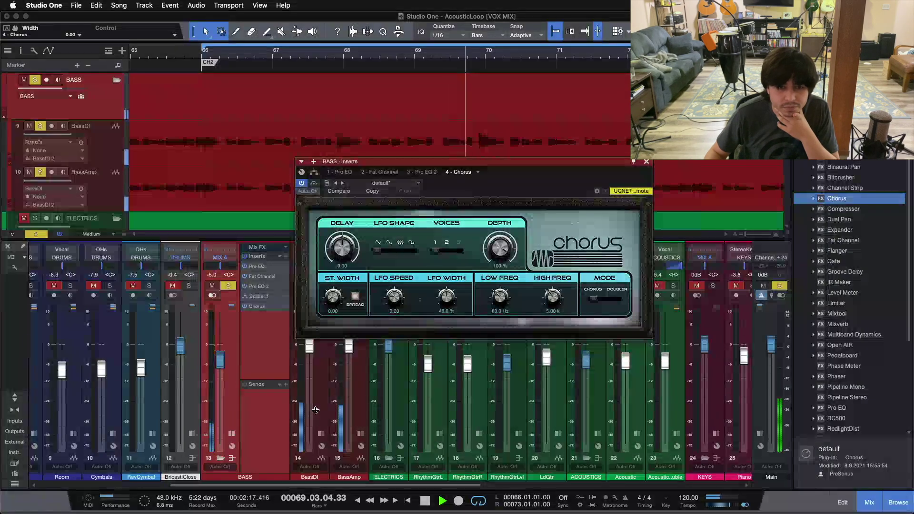
# - Try the Bassphere preset on the Chorus during playback and reload the default preset
pyautogui.click(383, 185)
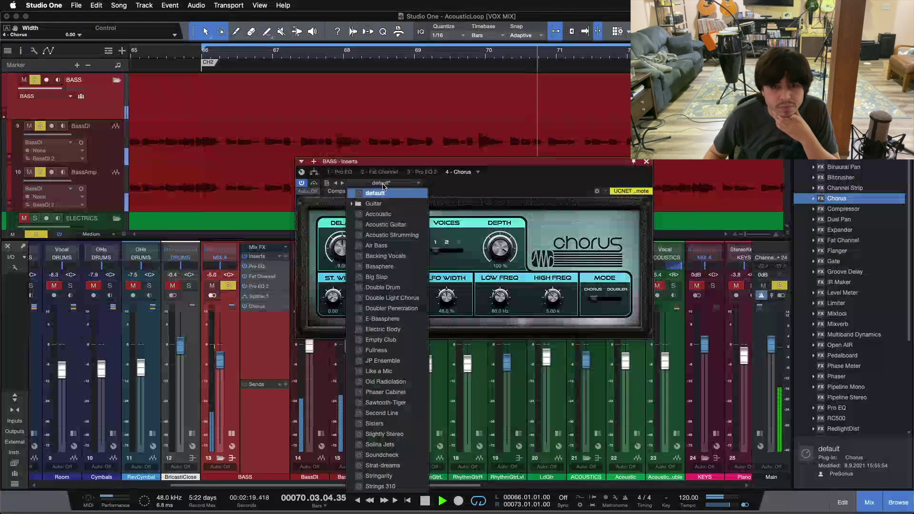
pyautogui.click(381, 267)
pyautogui.click(384, 183)
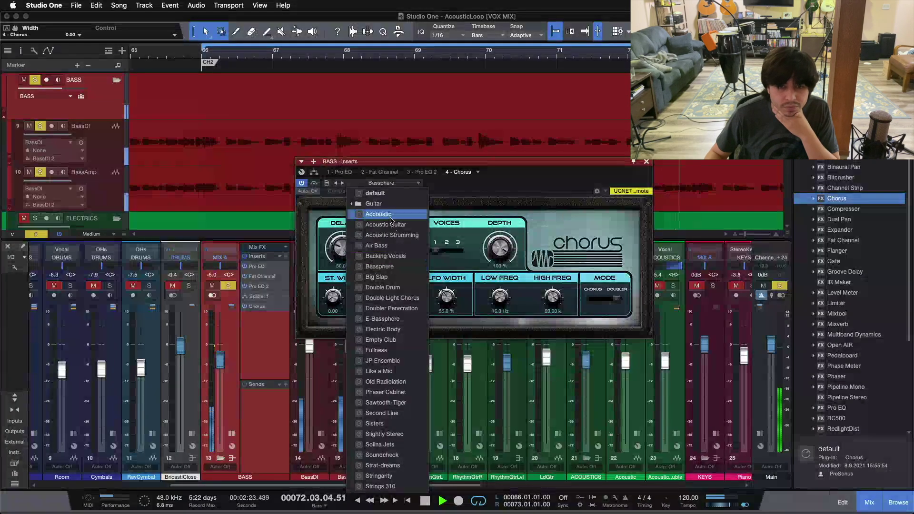
pyautogui.click(386, 193)
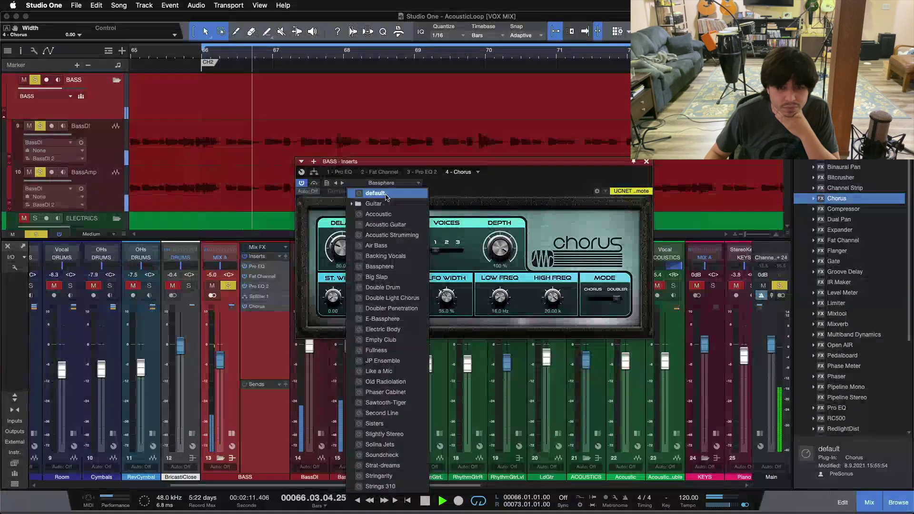
pyautogui.click(444, 194)
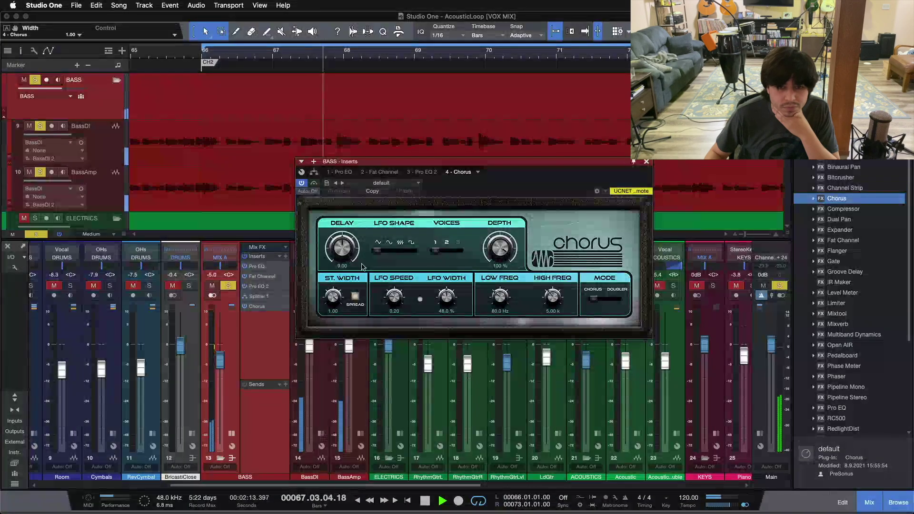
# - Compare stereo widths in the Chorus and settle on 0.00, trying Doubler mode before returning to Chorus mode
pyautogui.moveTo(500, 248); pyautogui.dragTo(459, 153)
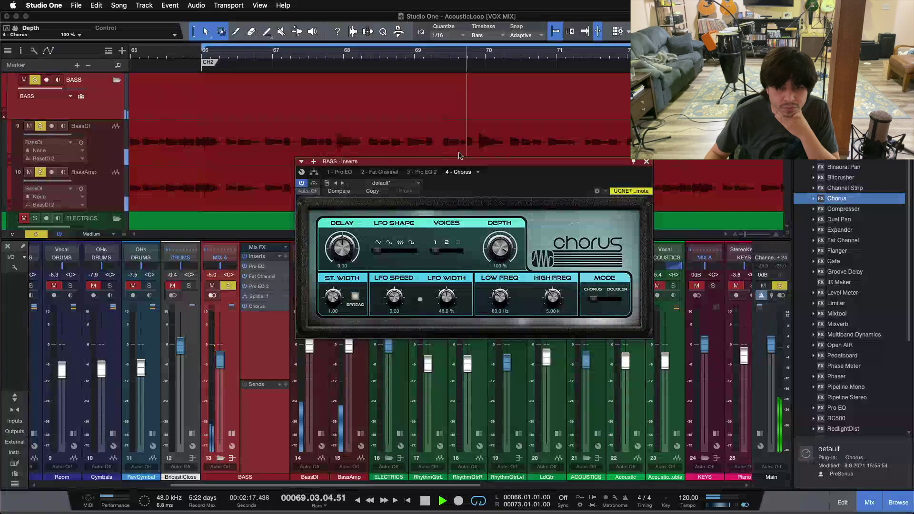
pyautogui.moveTo(336, 305); pyautogui.dragTo(353, 347)
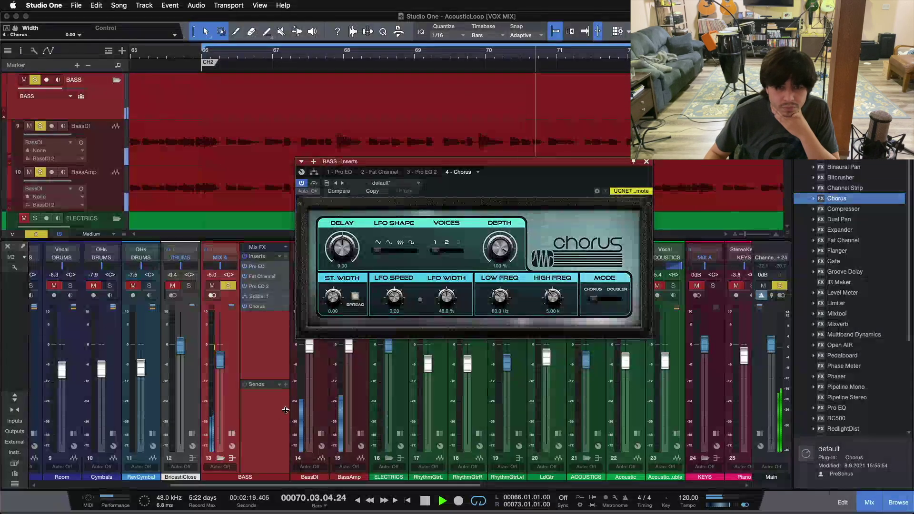
pyautogui.moveTo(334, 297); pyautogui.dragTo(335, 294)
pyautogui.moveTo(352, 182); pyautogui.dragTo(360, 348)
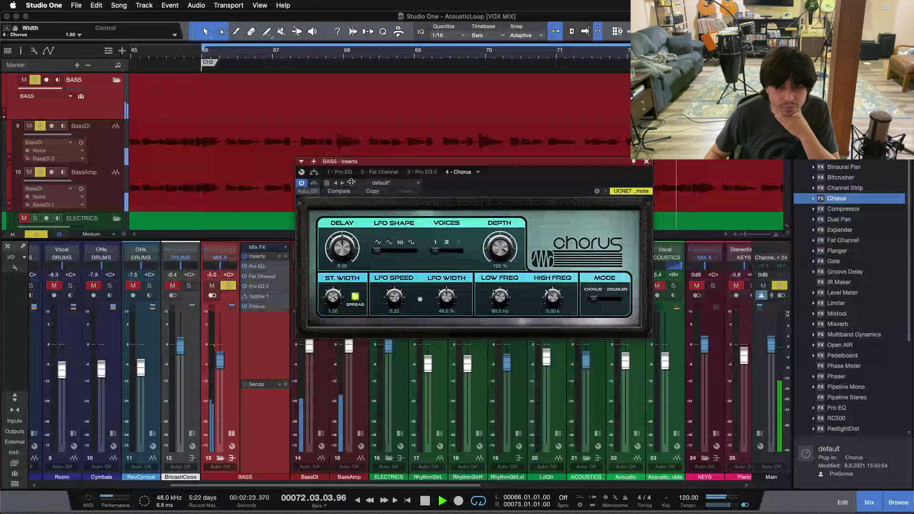
pyautogui.click(355, 296)
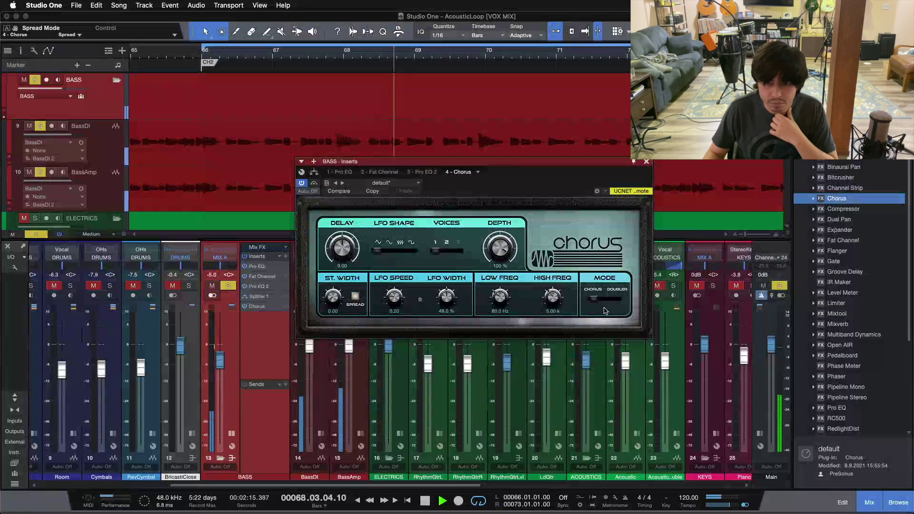
pyautogui.click(618, 299)
pyautogui.click(605, 299)
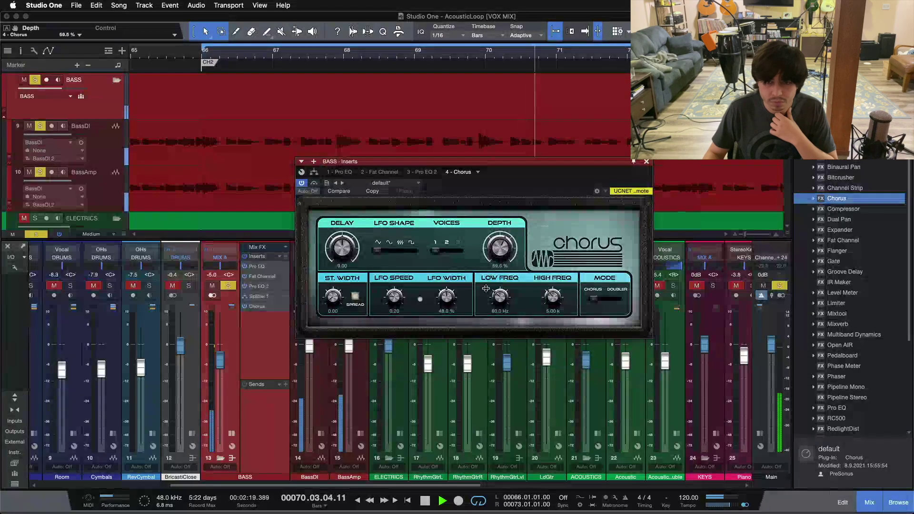
# - Set the Chorus depth to 45% by ear, keep its stereo width at 0.00, and stop playback
pyautogui.moveTo(488, 249); pyautogui.dragTo(478, 291)
pyautogui.scroll(5, 502, 248)
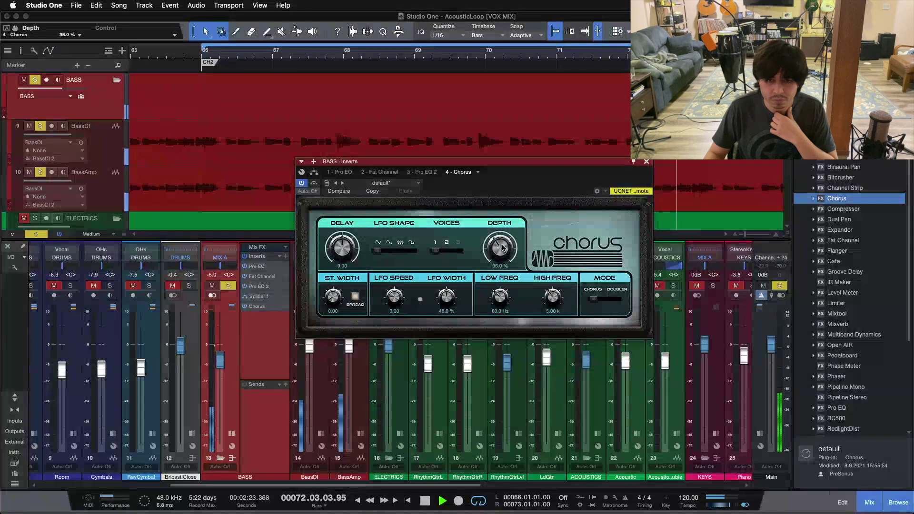
pyautogui.scroll(7, 503, 247)
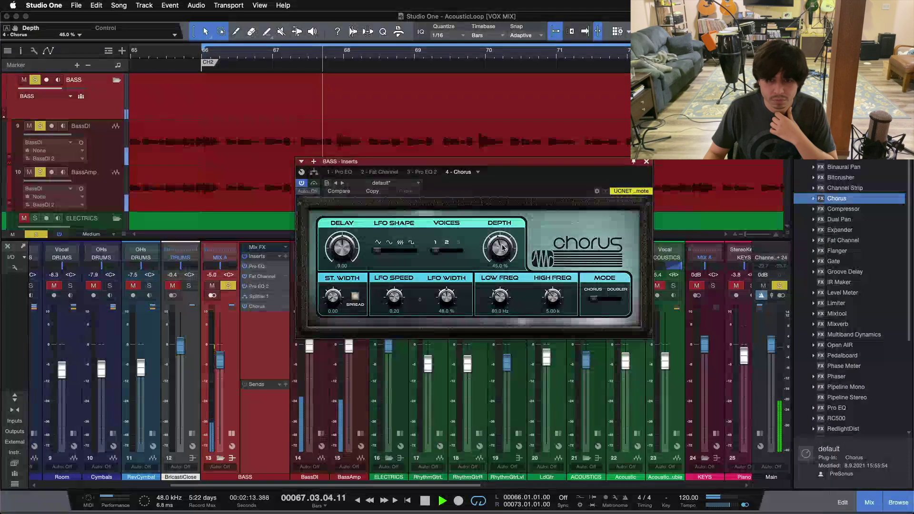
pyautogui.scroll(10, 332, 297)
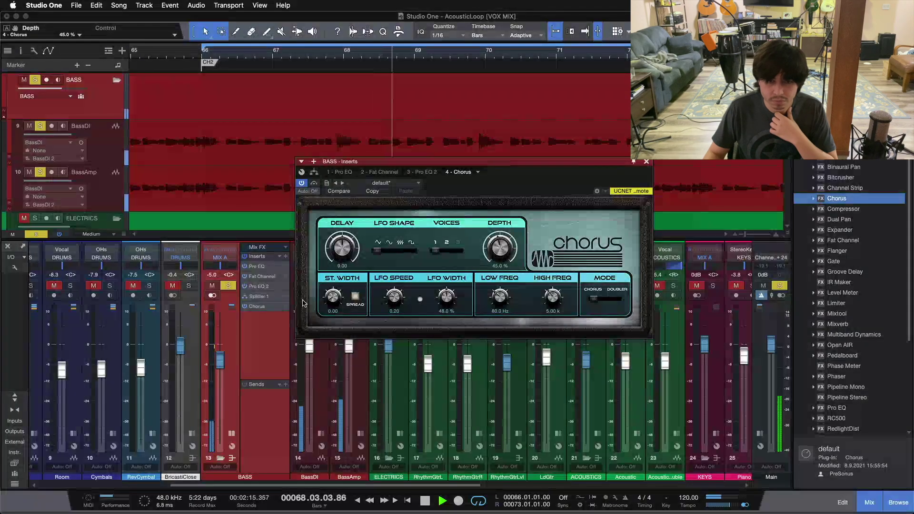
pyautogui.scroll(-10, 333, 296)
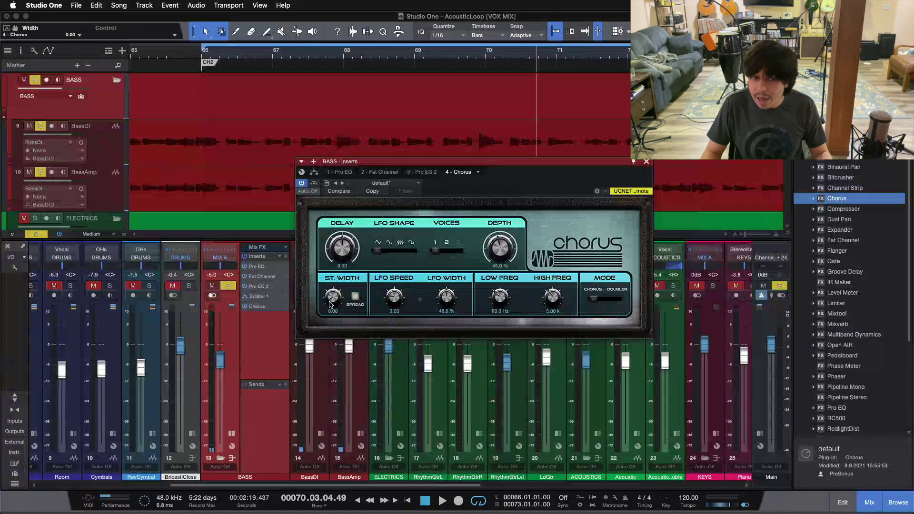
pyautogui.moveTo(331, 304); pyautogui.dragTo(317, 310)
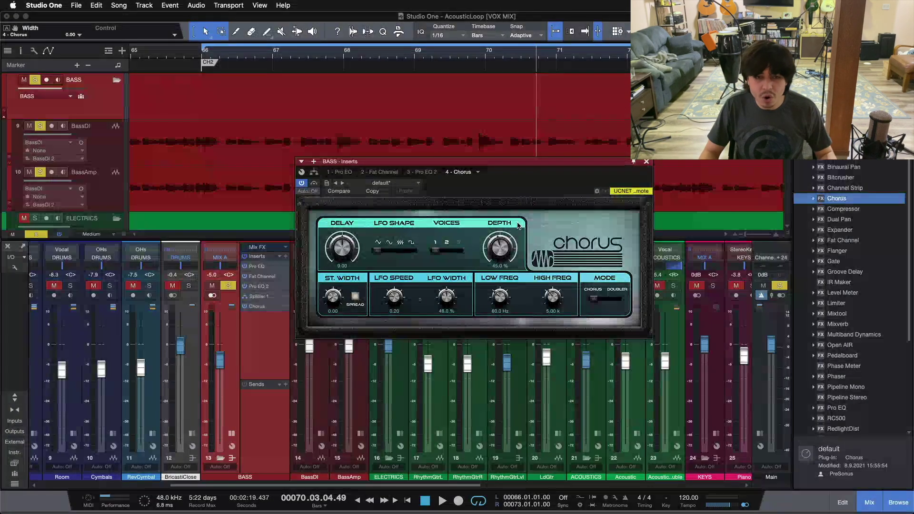
# - Return to the BASS insert routing, show Splitter 1's settings, and play the bass from the loop start
pyautogui.click(313, 172)
pyautogui.click(461, 299)
pyautogui.scroll(-2, 547, 286)
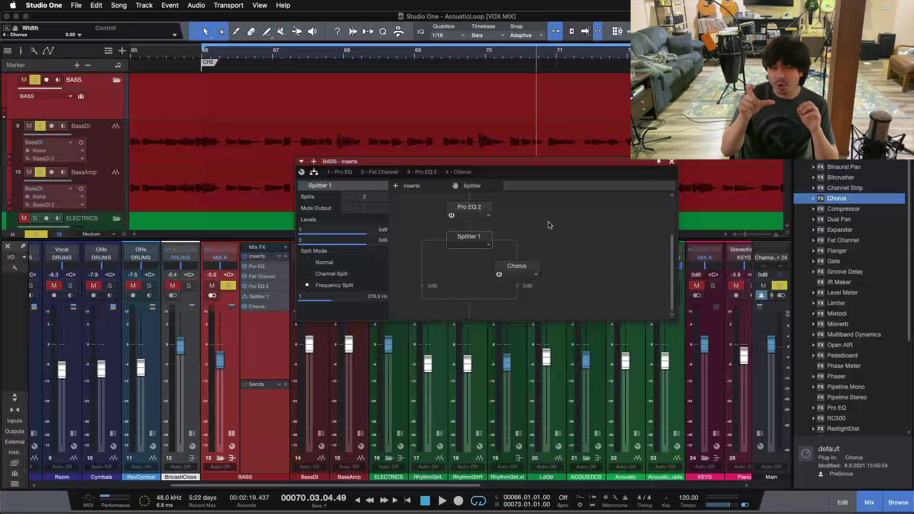
pyautogui.press('space')
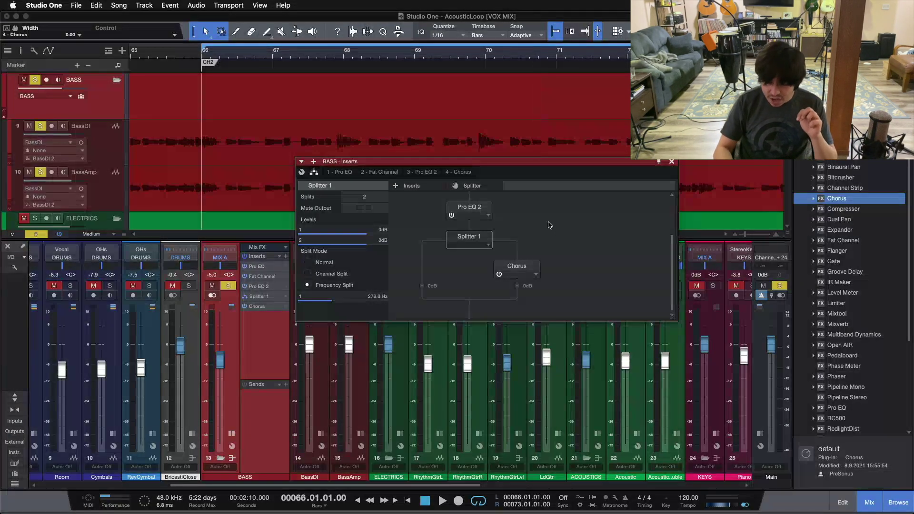
pyautogui.press('space')
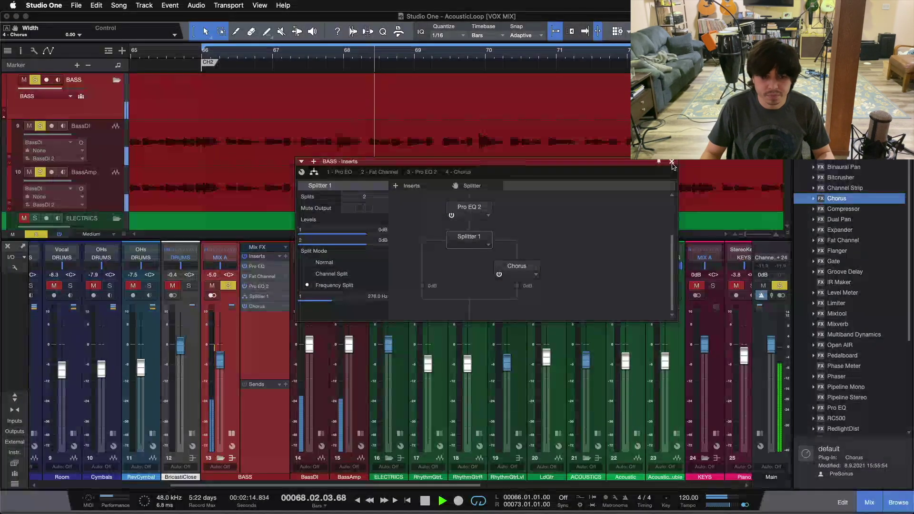
# - Close the BASS inserts and audition the bass with the RhythmGtrLvl bus temporarily soloed, ending with playback stopped
pyautogui.click(672, 162)
pyautogui.click(516, 286)
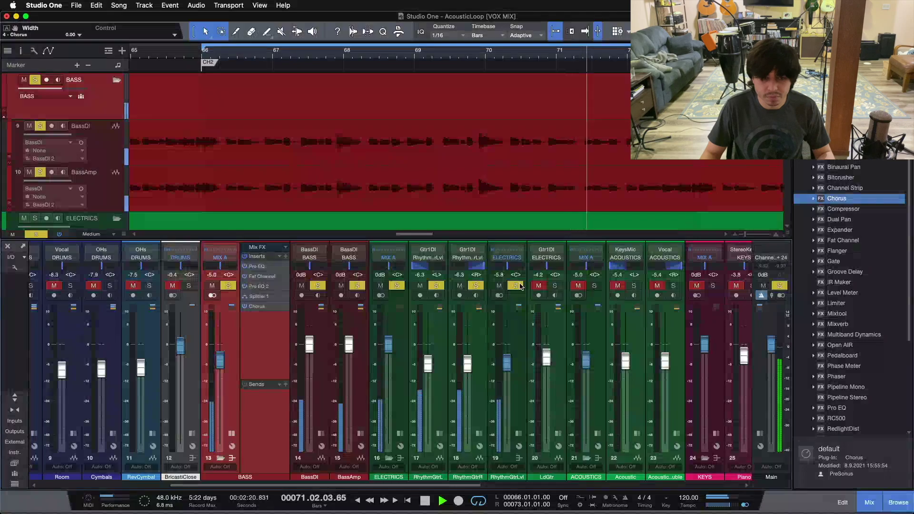
pyautogui.click(516, 285)
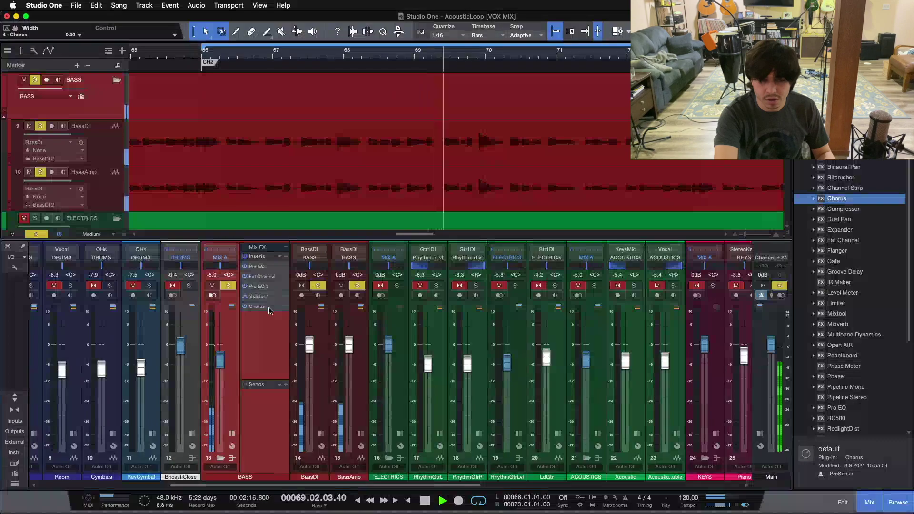
pyautogui.press('space')
# - Reopen Splitter 1 on the BASS bus, switch its split mode to Channel Split, and return it to Frequency Split
pyautogui.doubleClick(257, 297)
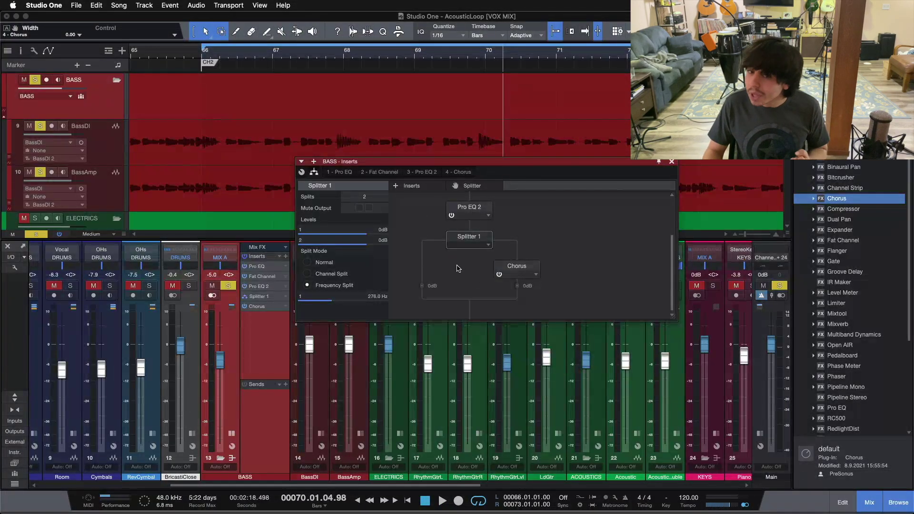
pyautogui.click(465, 244)
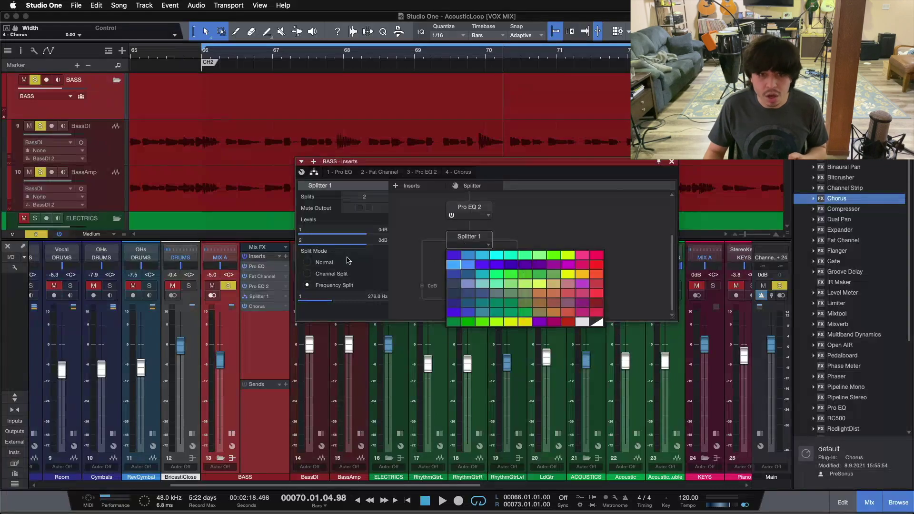
pyautogui.click(335, 268)
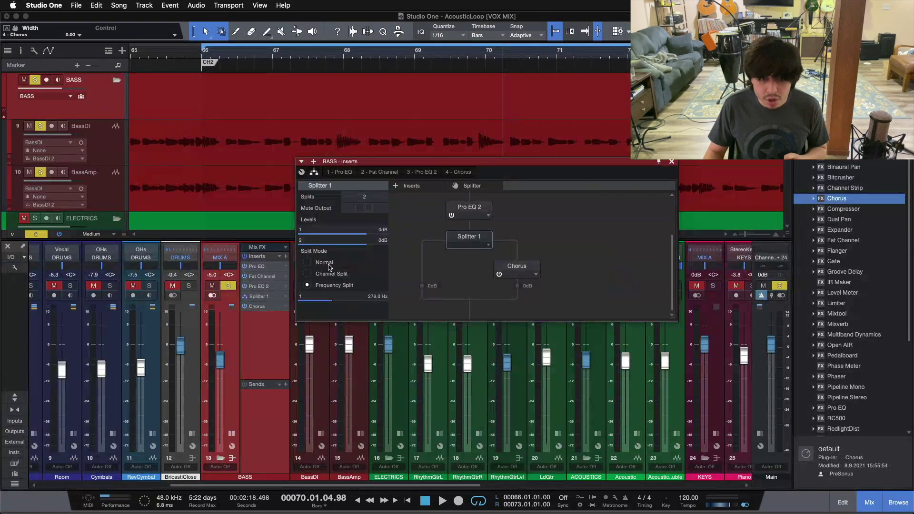
pyautogui.click(329, 267)
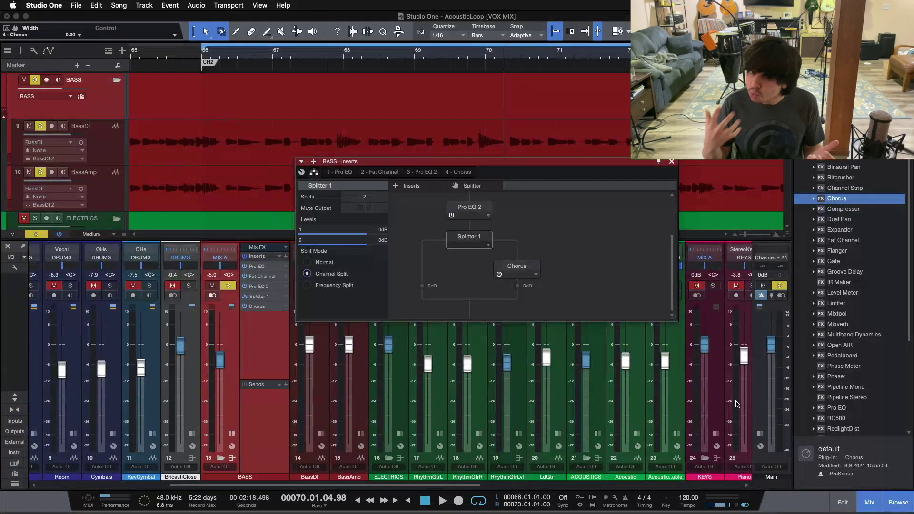
pyautogui.click(307, 285)
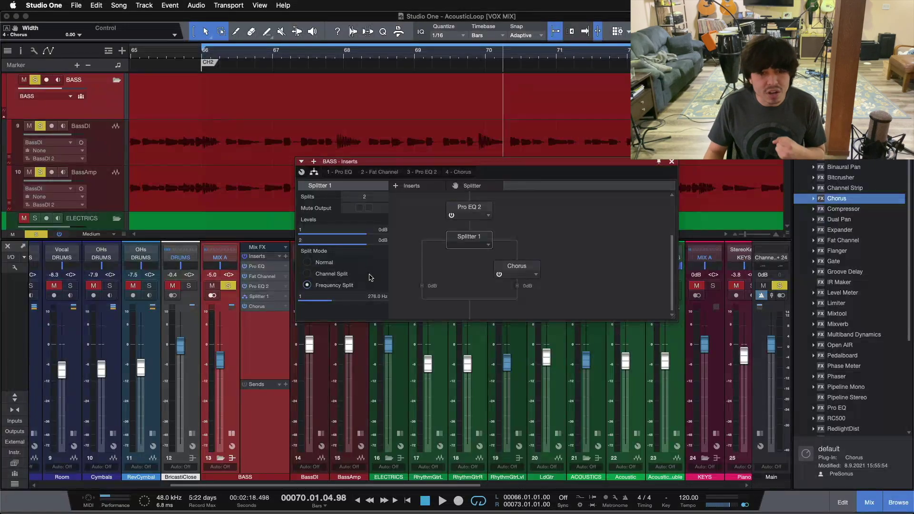